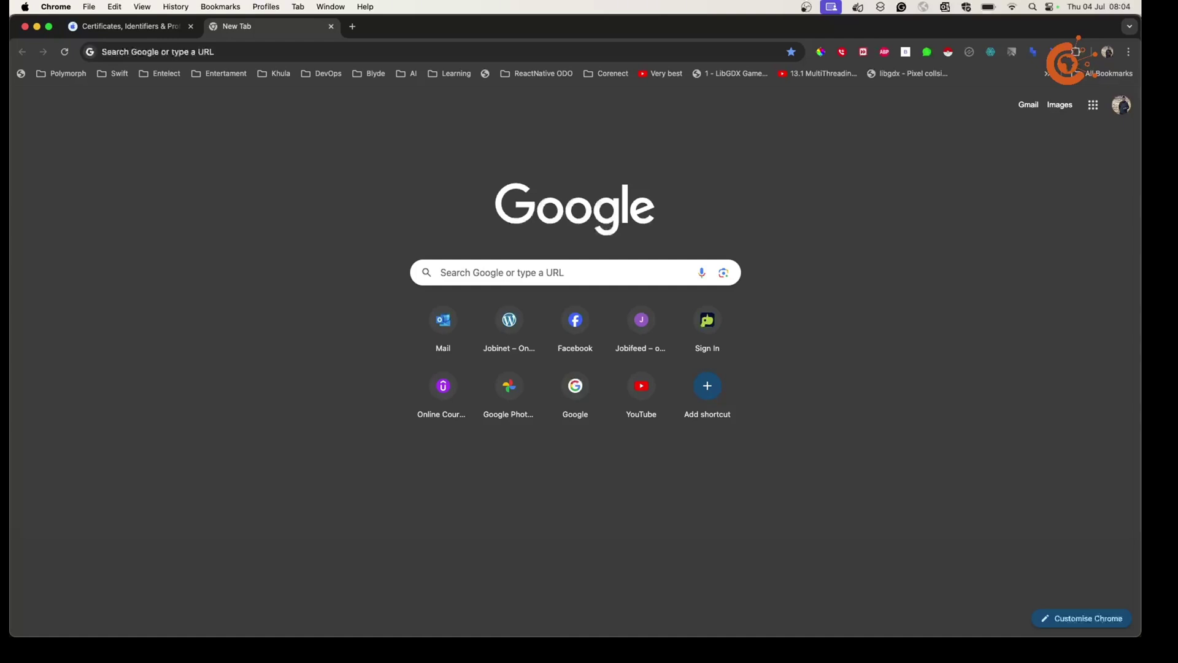
Leave Chrome and bring up System Settings' Passwords pane, which is still locked.
key(super+space)
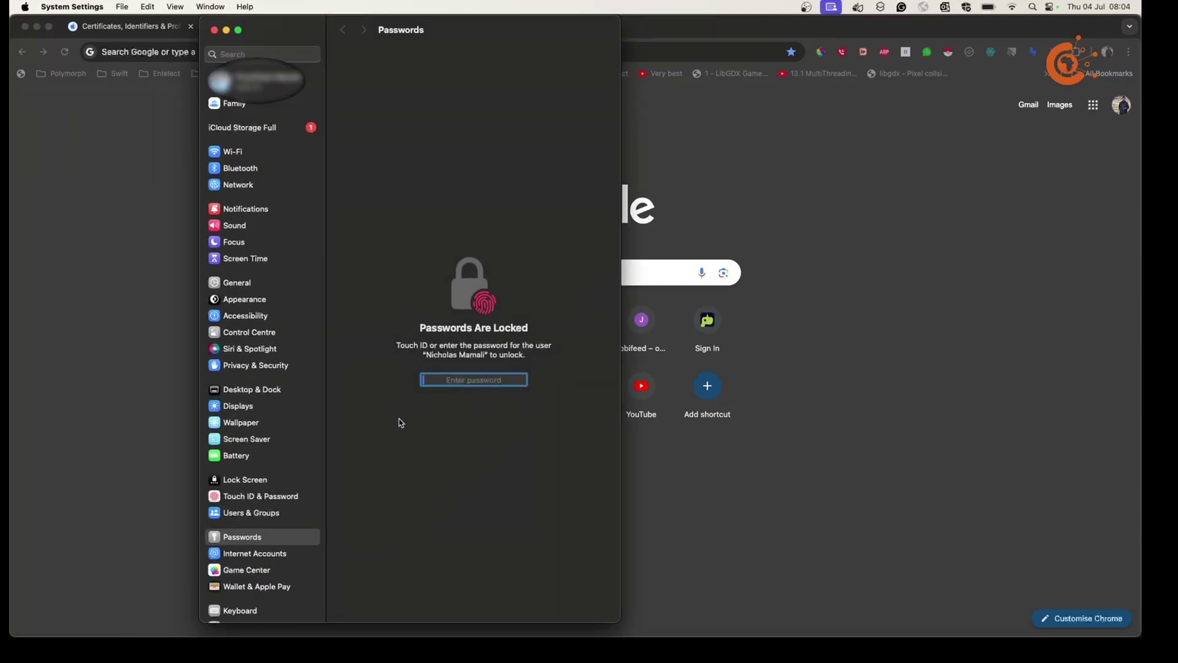
Unlock the saved passwords list with the account password.
text(•)
key(Return)
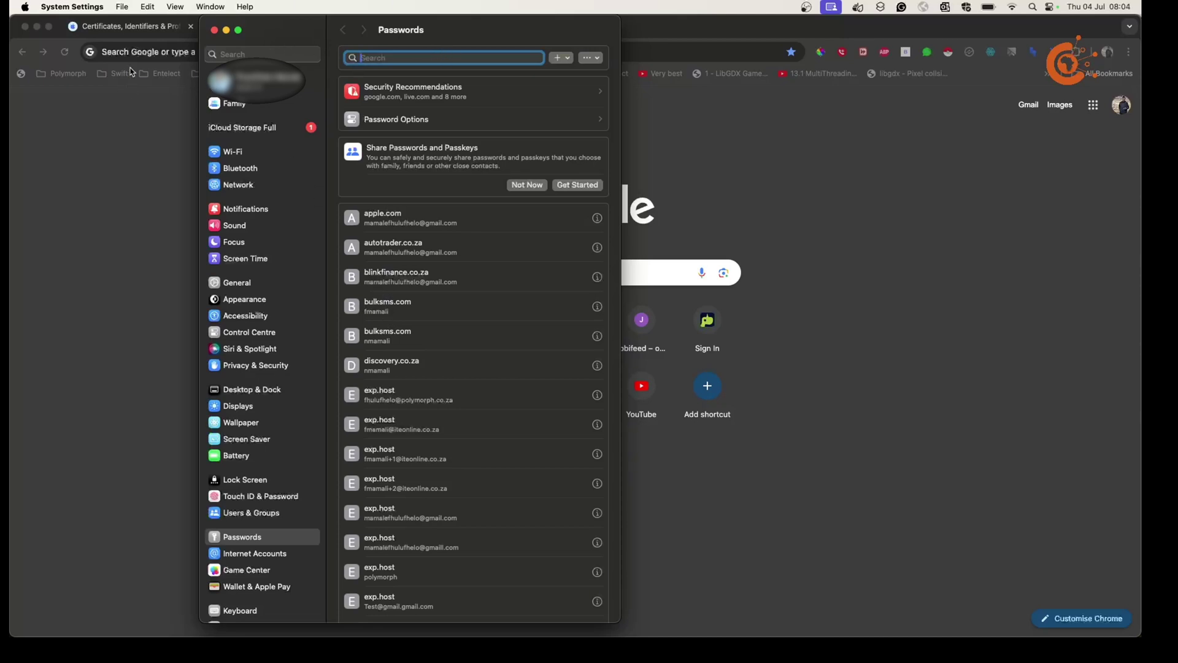
drag(303, 33, 303, 34)
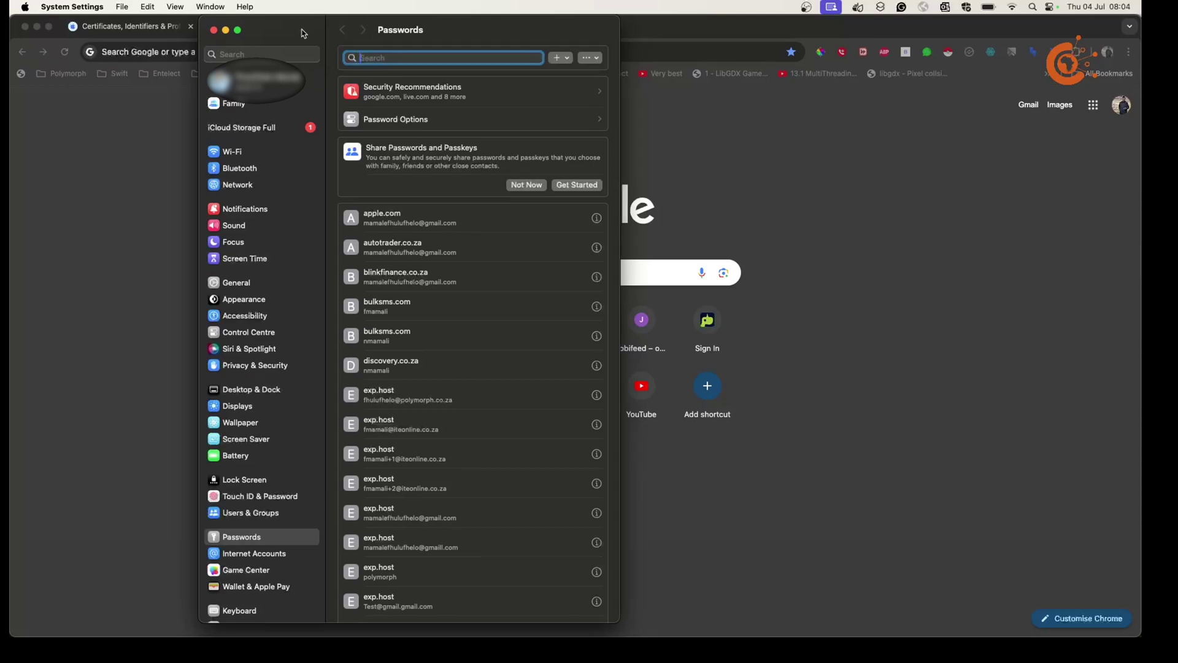
Launch Keychain Access through a system search for 'keychain'.
key(super+space)
text(keychain)
key(Return)
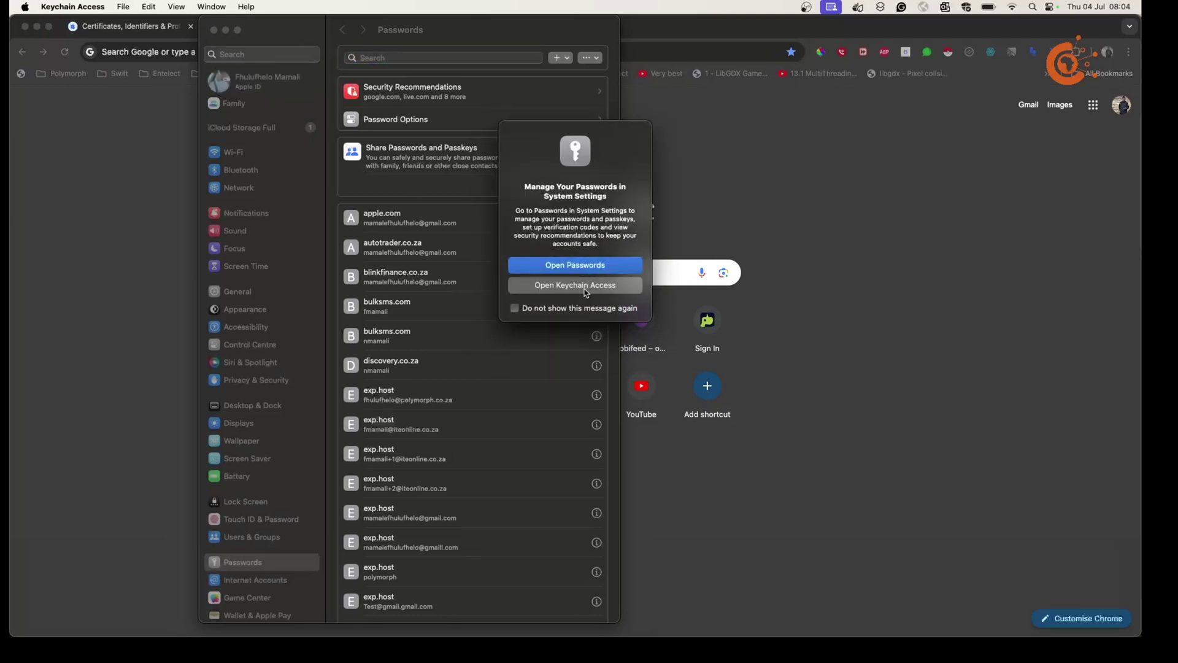
Get past the redirect prompt into Keychain Access and bring up its Certificate Assistant menu.
click(586, 291)
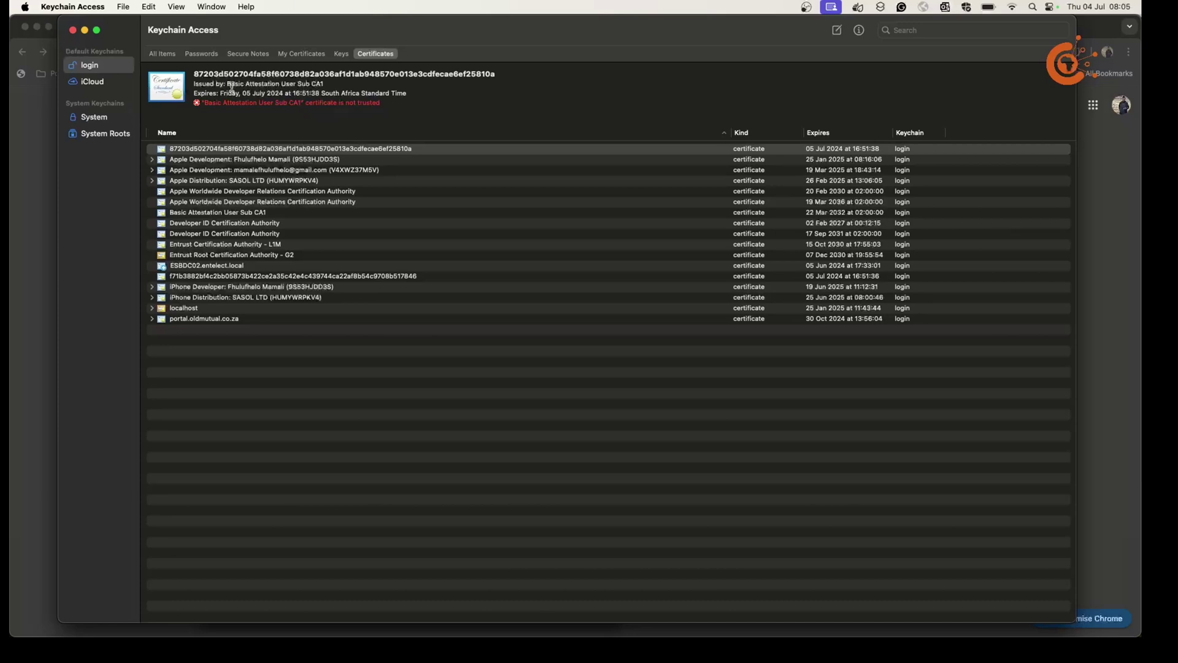
click(54, 7)
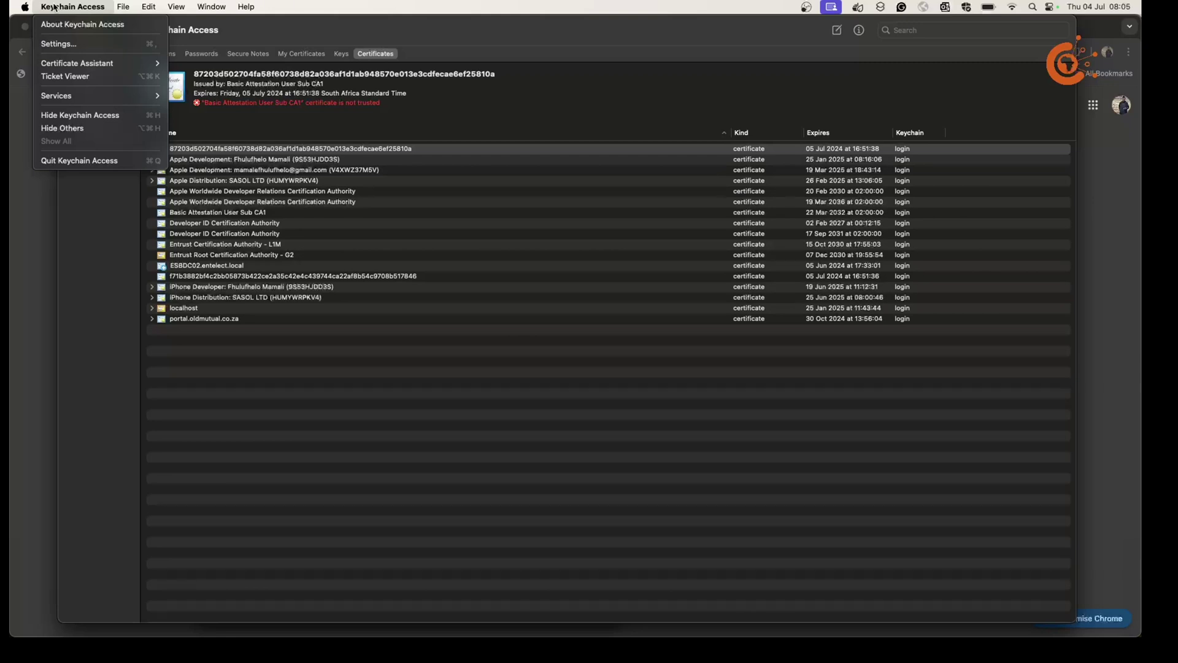
mouse_move(90, 65)
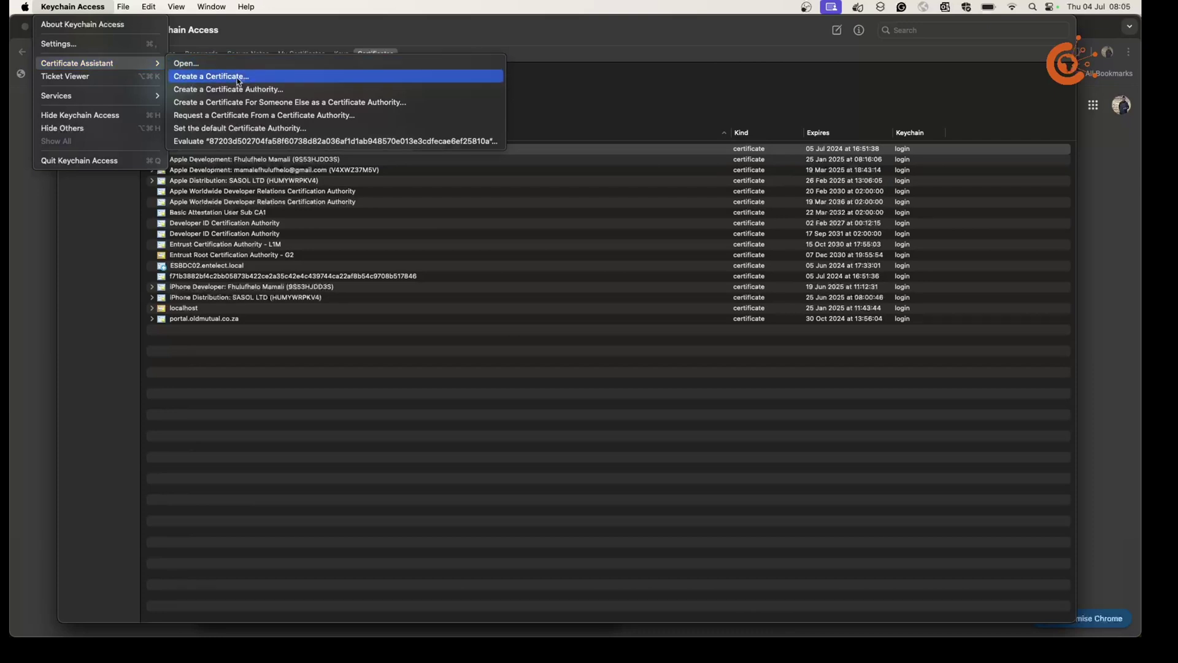
Start a certificate request from a CA, set to save to disk, and enter the user's email address.
click(262, 116)
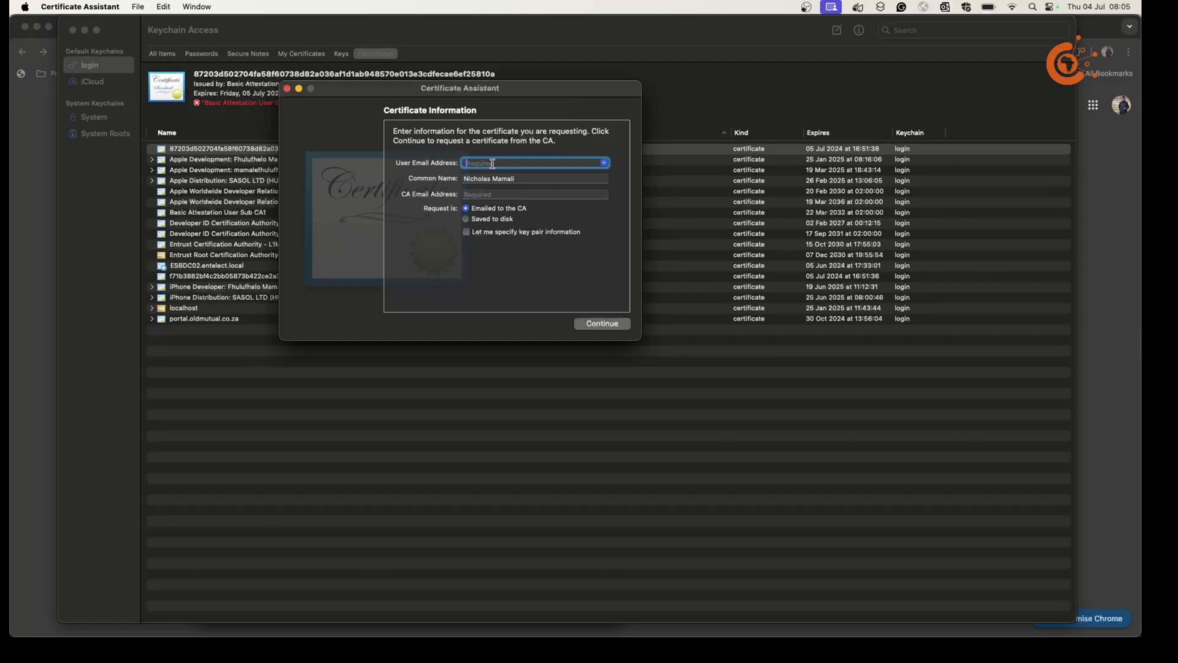
click(605, 163)
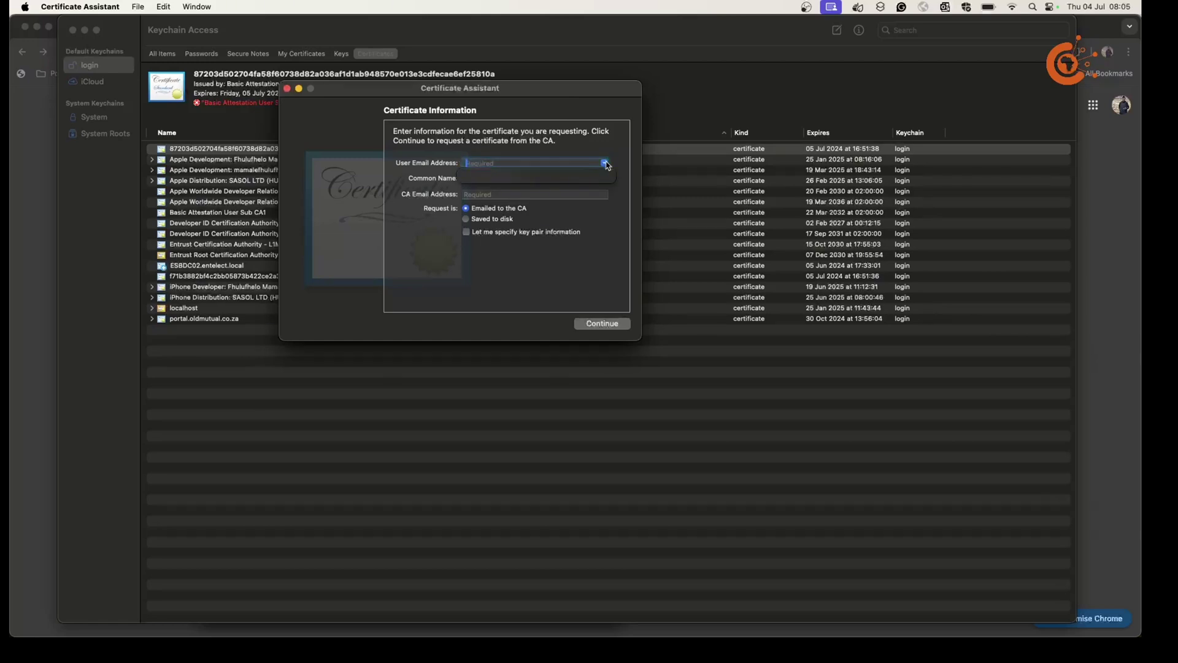
click(605, 163)
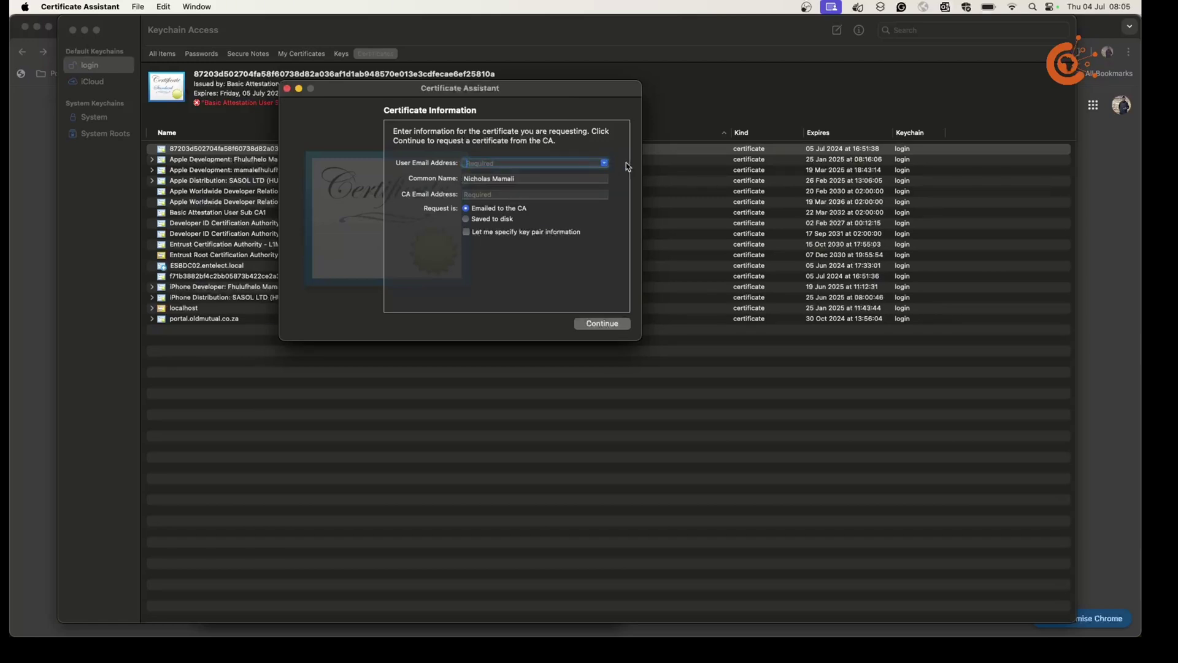
click(478, 195)
click(466, 219)
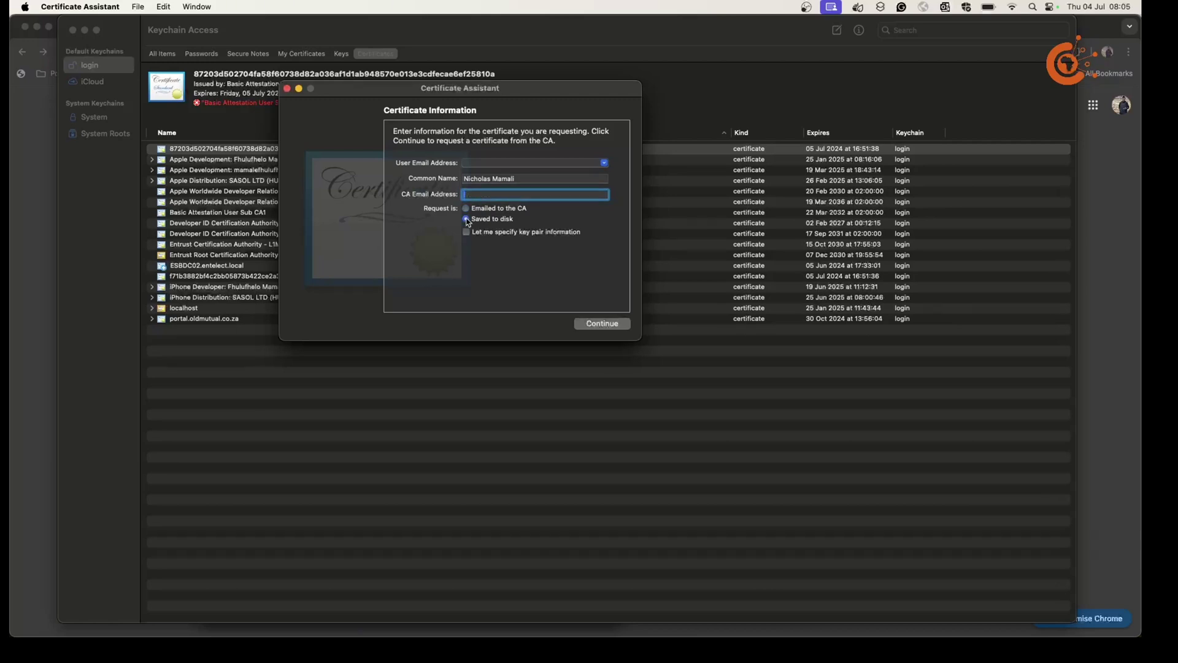
click(595, 325)
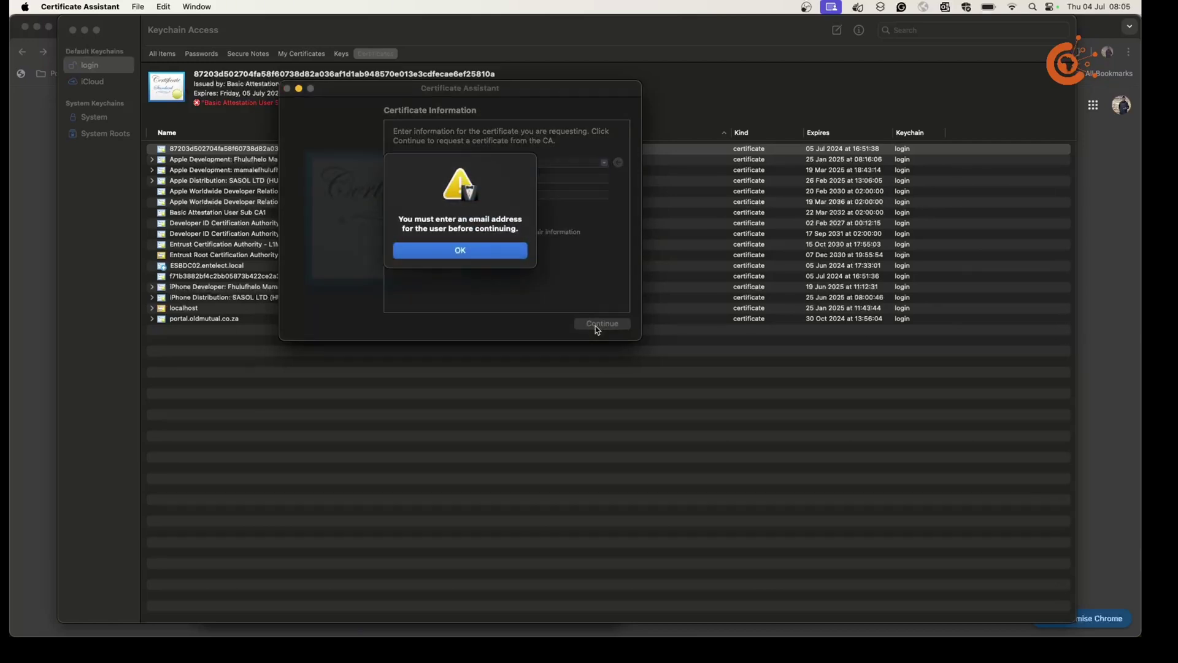
click(460, 251)
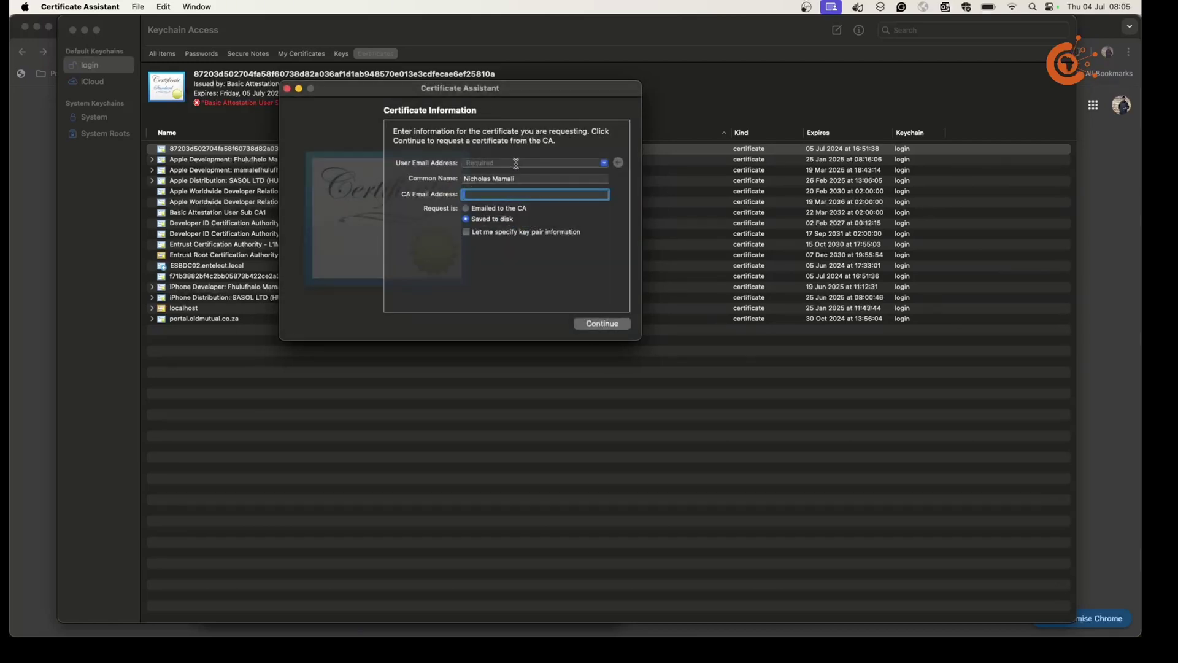
click(513, 164)
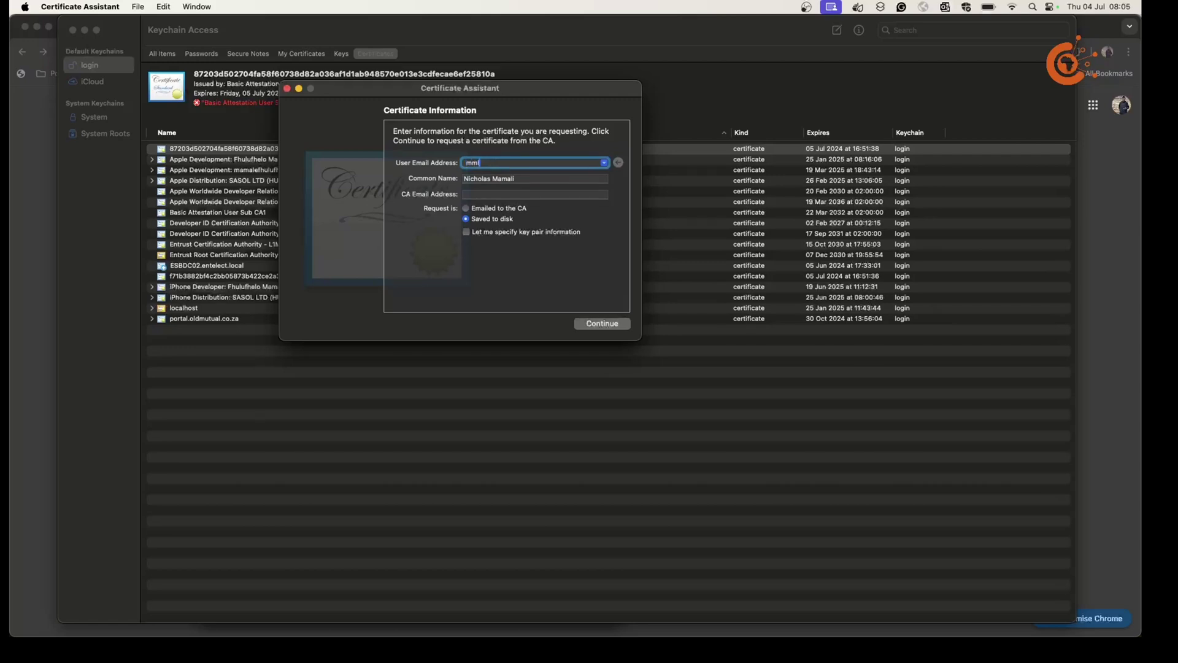
Save the CertificateSigningRequest file into Downloads and close the Certificate Assistant.
click(606, 329)
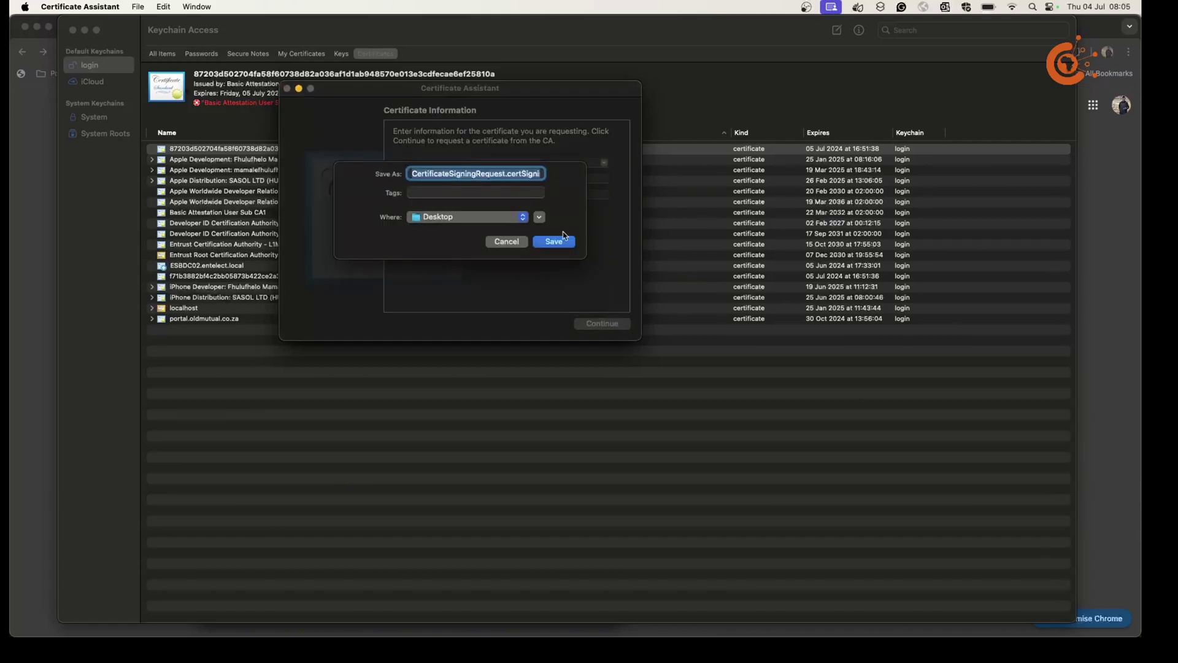
click(457, 218)
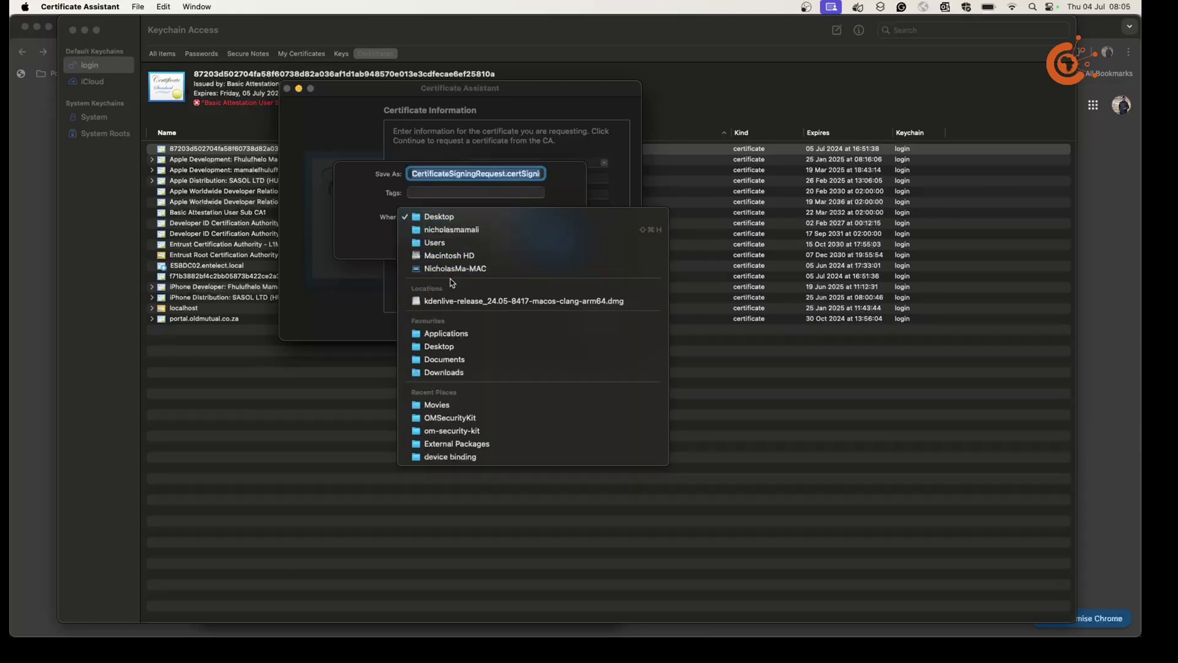
click(448, 372)
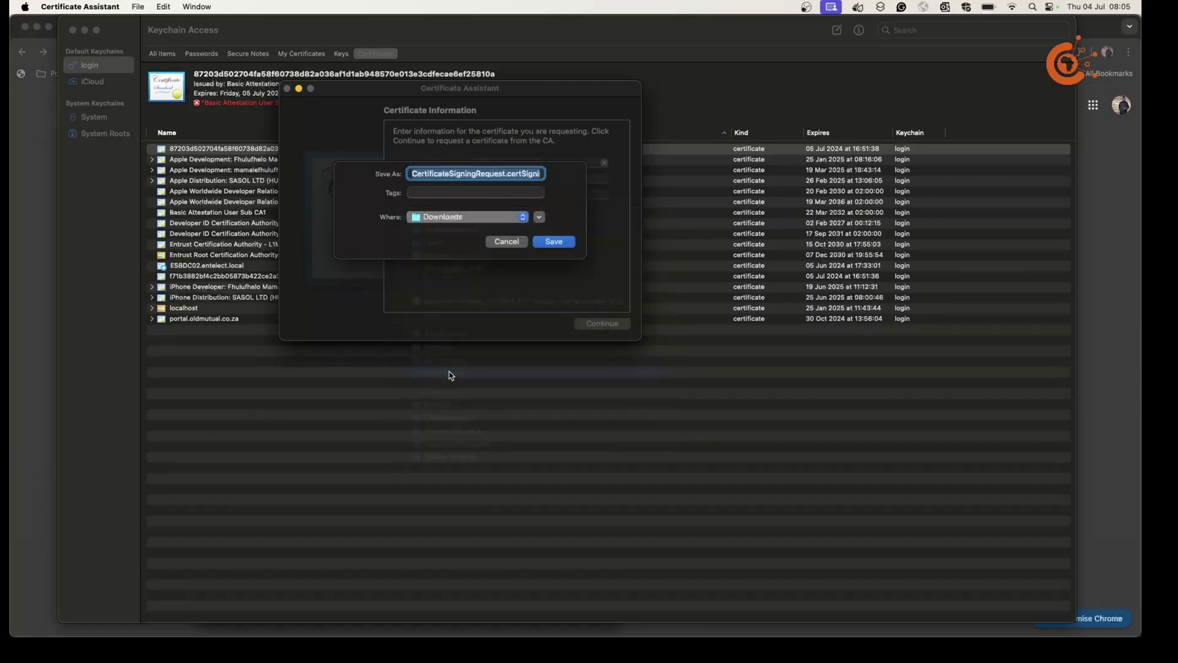
click(553, 242)
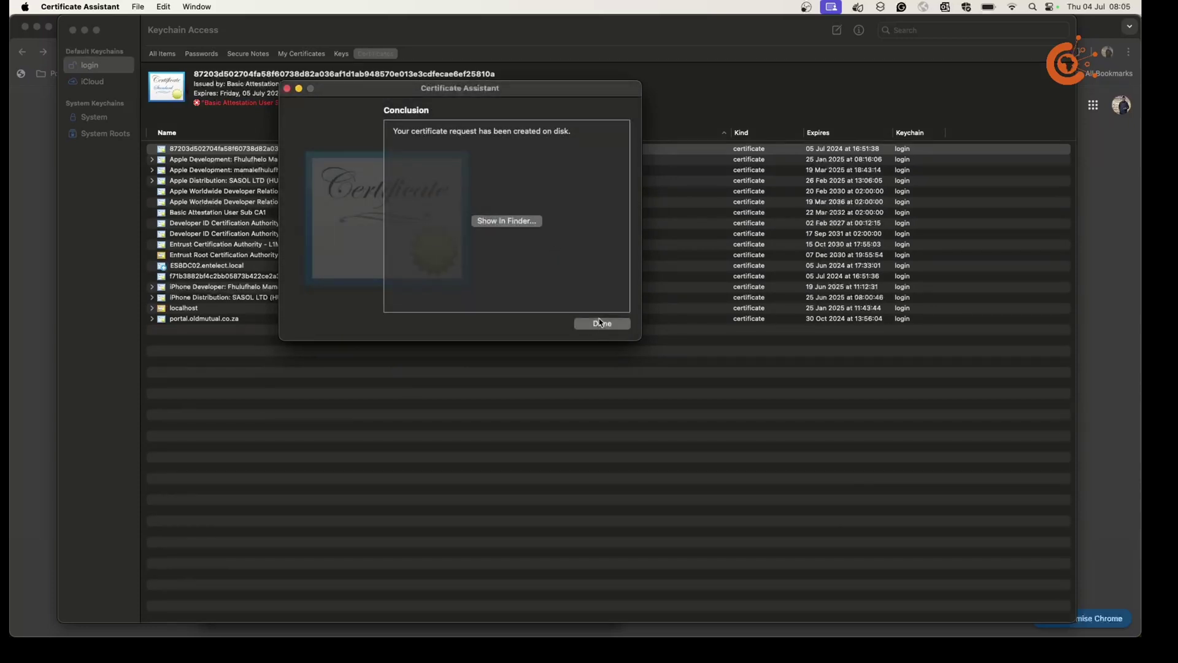
click(600, 323)
click(23, 186)
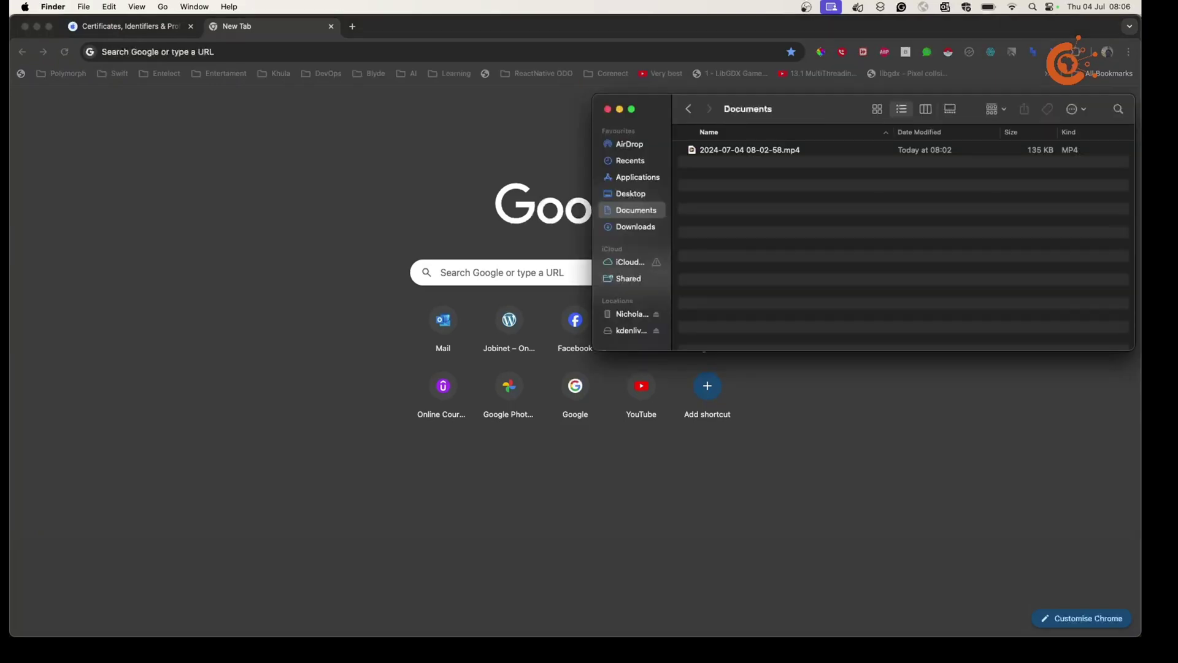
Move the other 24 Downloads items to the Bin, leaving only the CertificateSigningRequest file.
click(631, 227)
drag(693, 167, 739, 418)
right_click(729, 232)
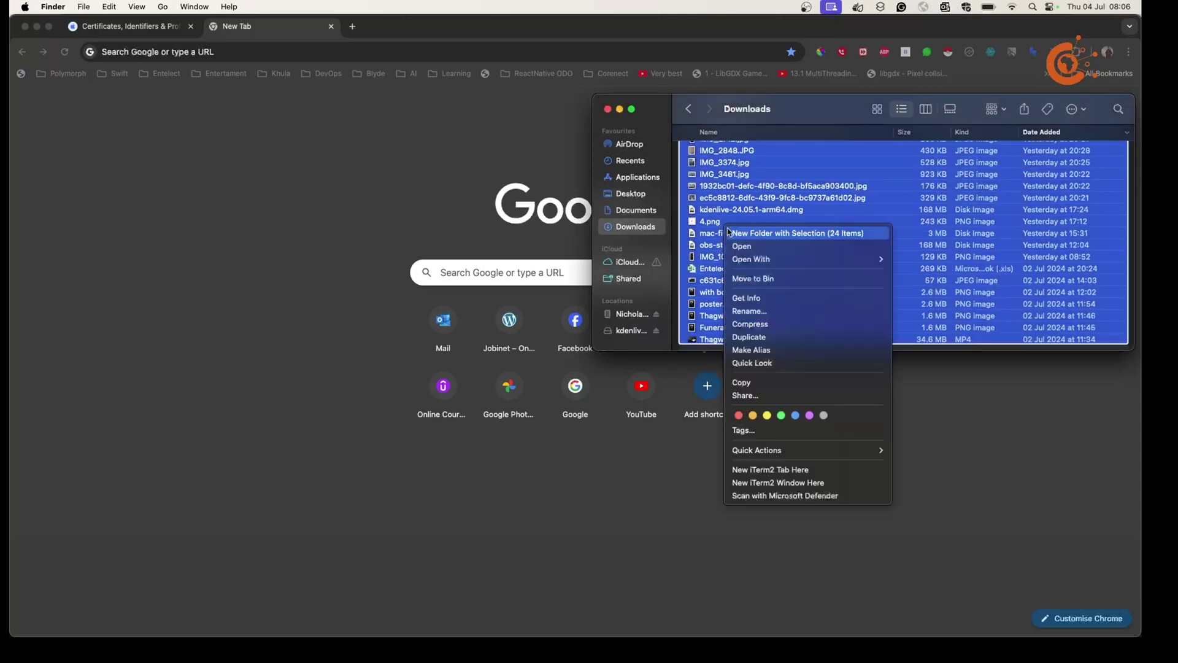
click(753, 278)
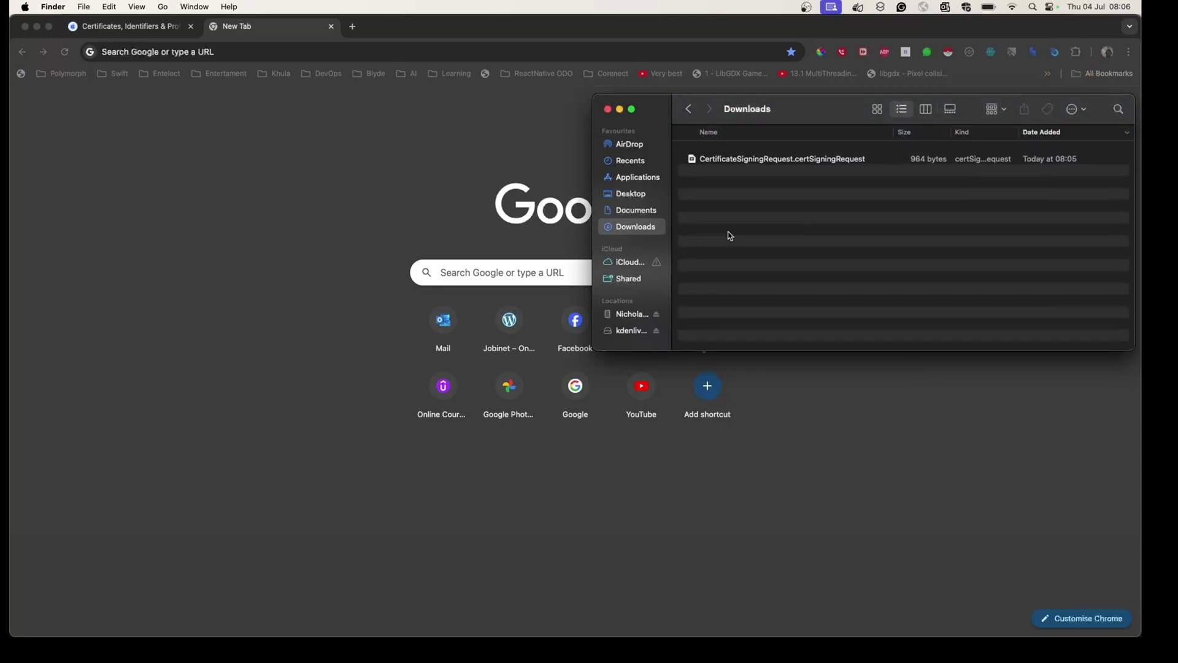
click(908, 151)
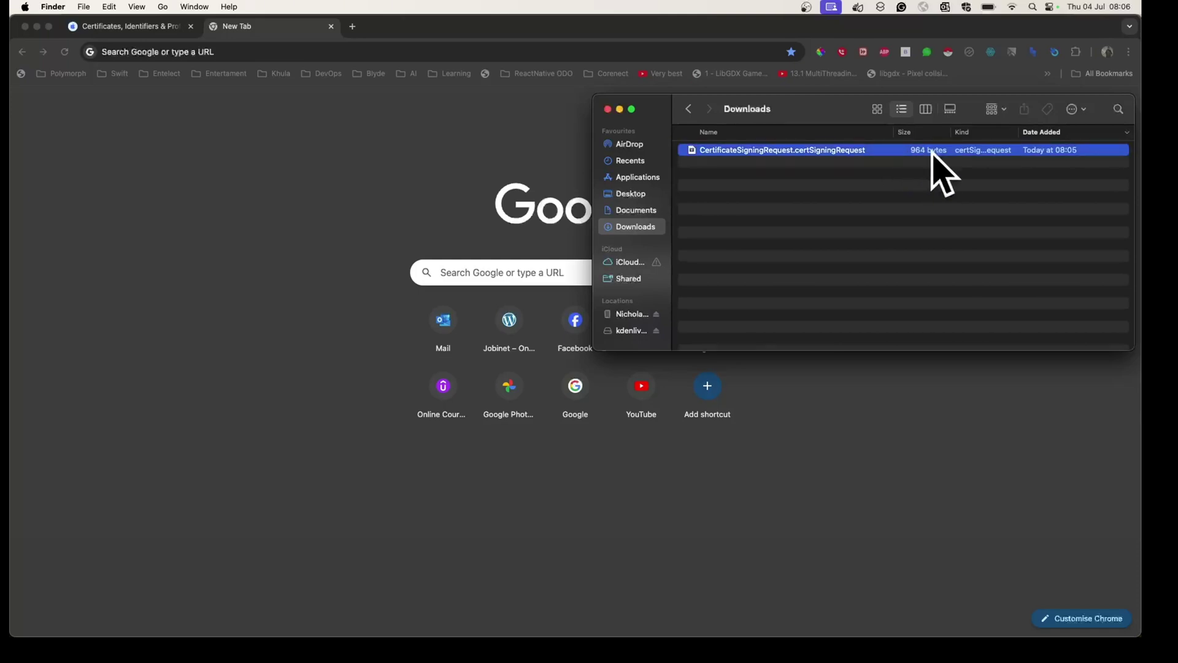
click(768, 258)
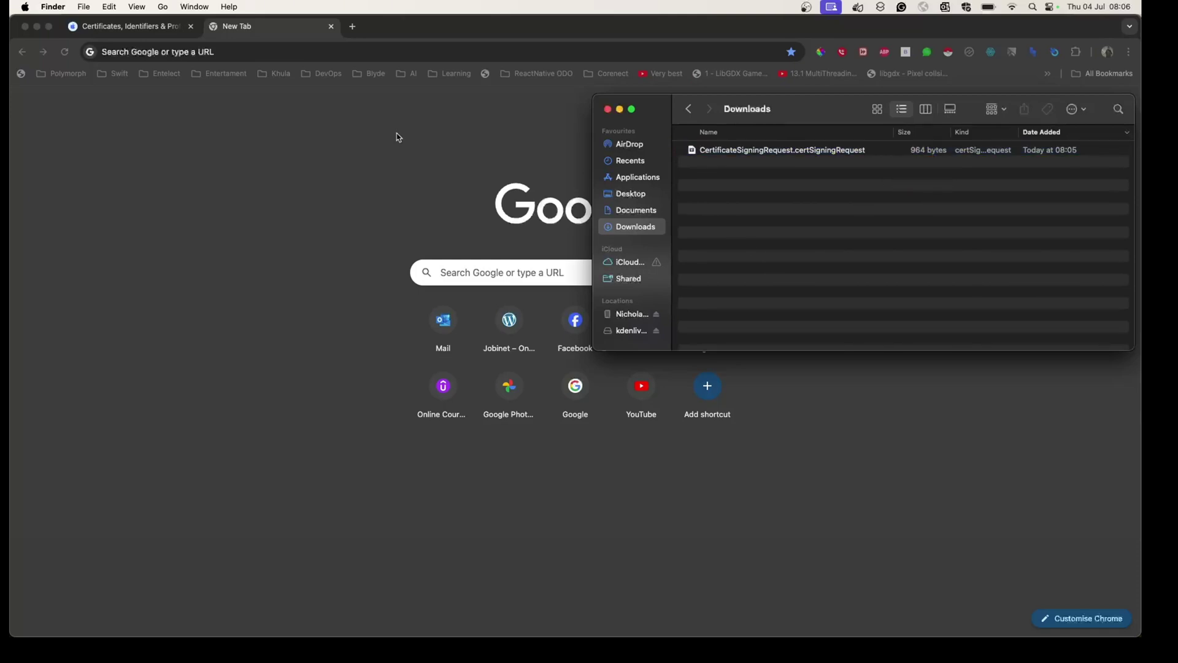
click(255, 54)
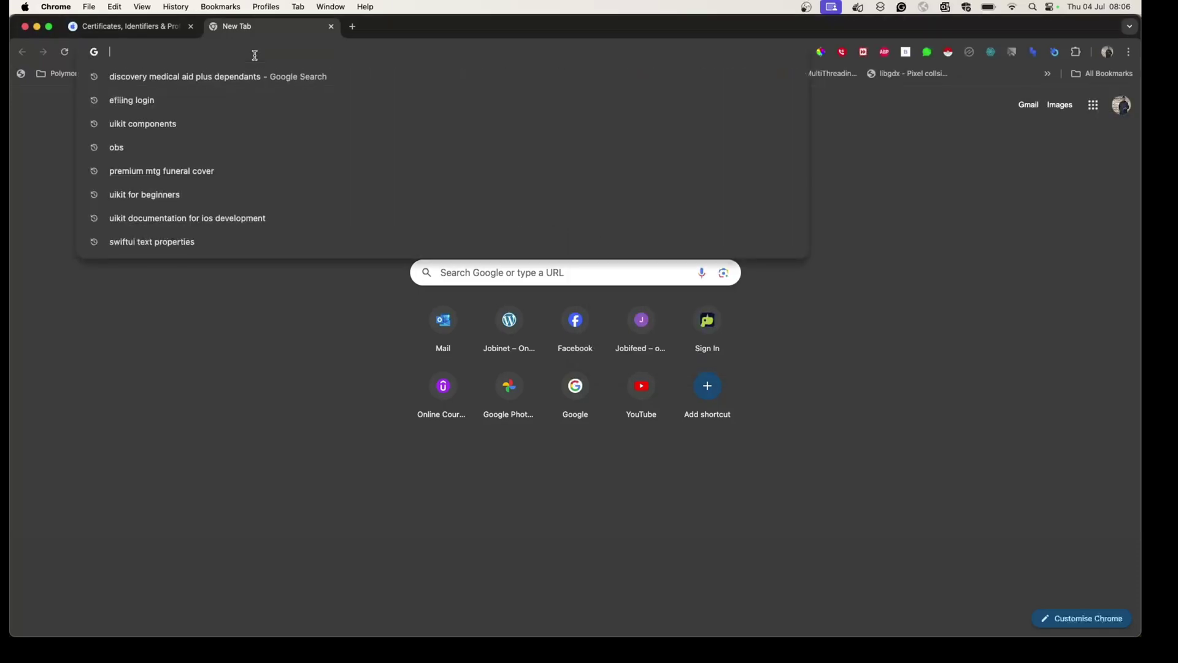
Search for 'apple developers account' and open the developer.apple.com home page.
text(apple)
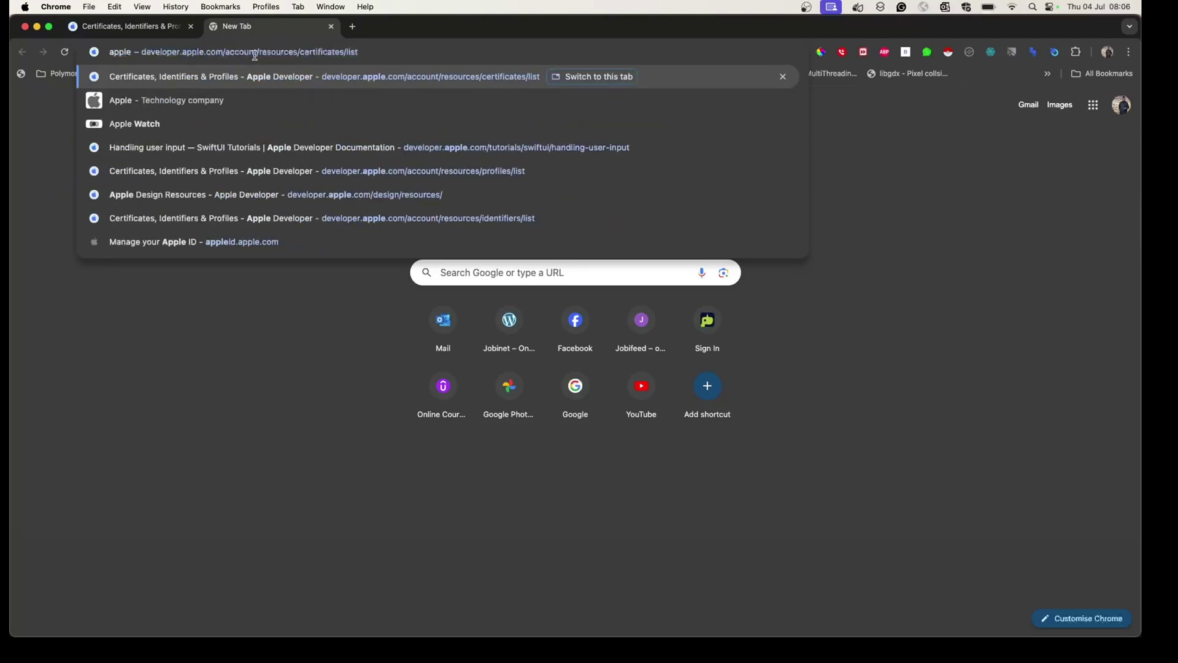
text( deve)
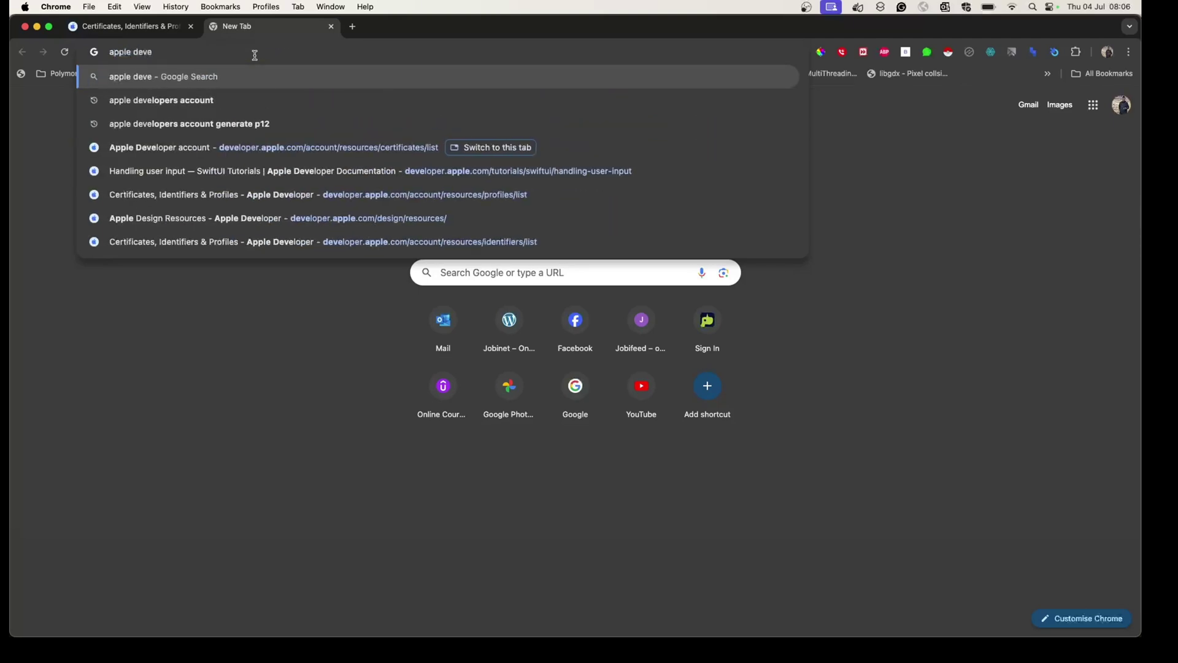
text(lopers a)
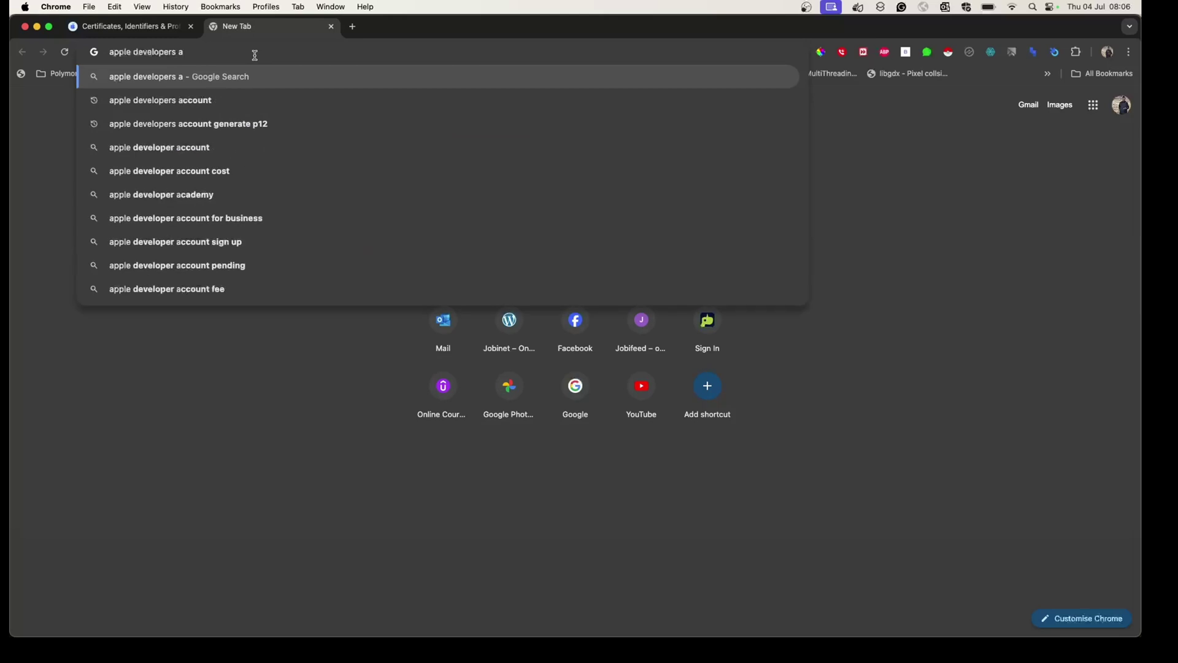
text(ccount)
key(Return)
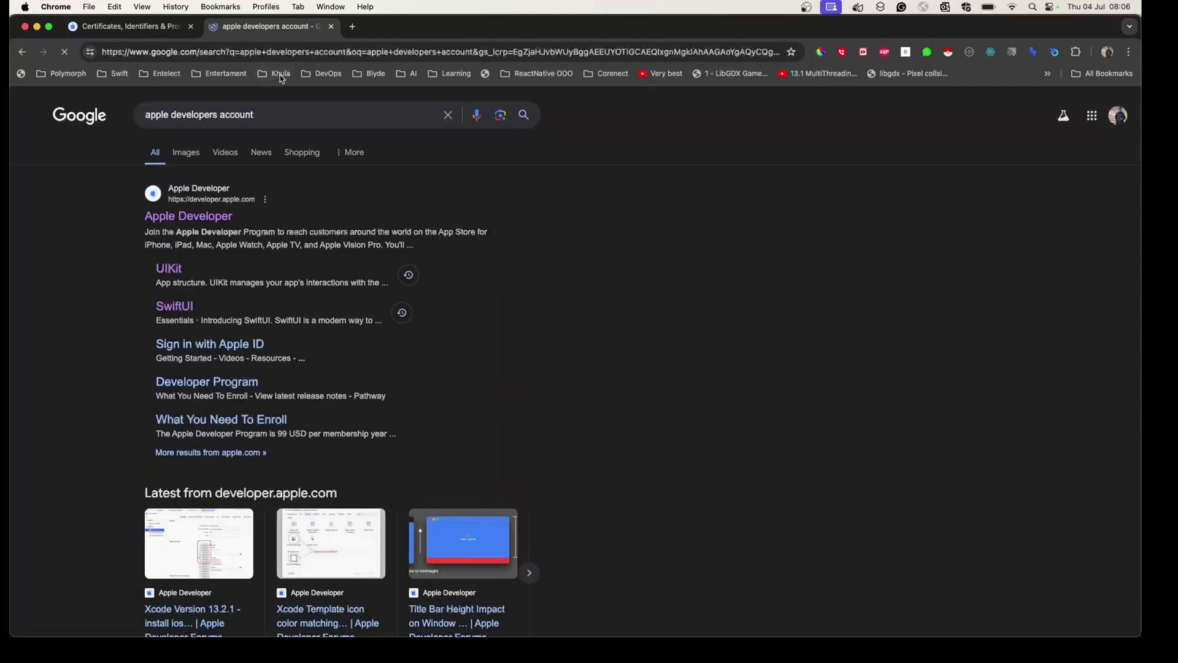
click(192, 218)
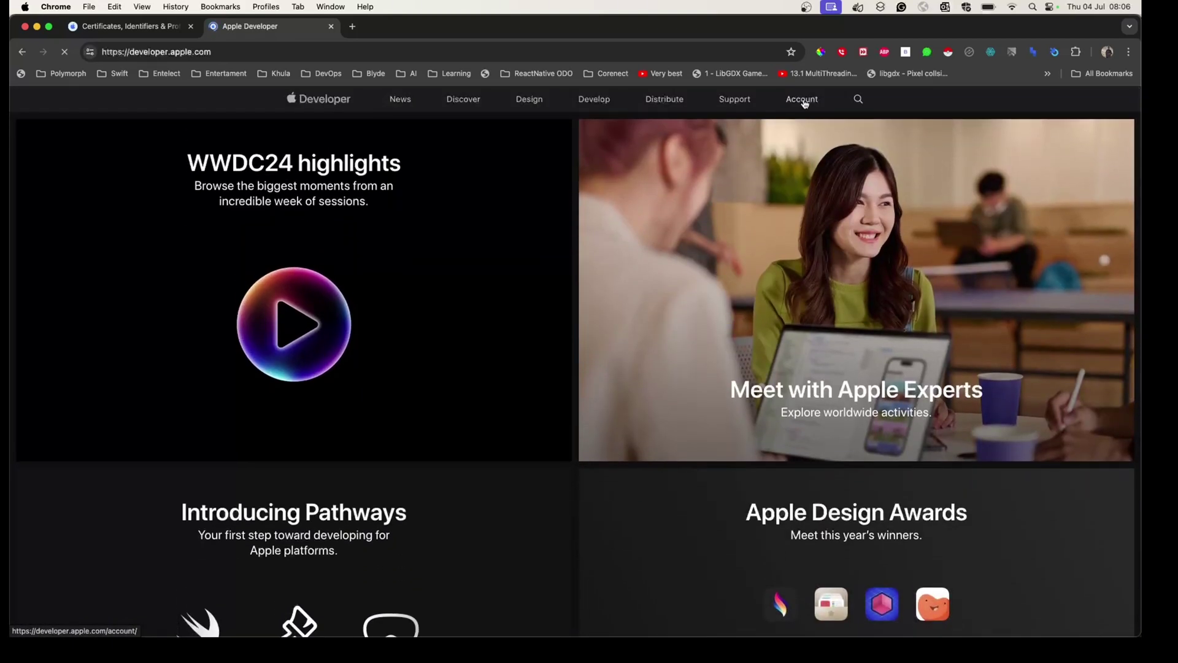
Open the developer Account page and go to its Certificates list under Program resources.
click(803, 100)
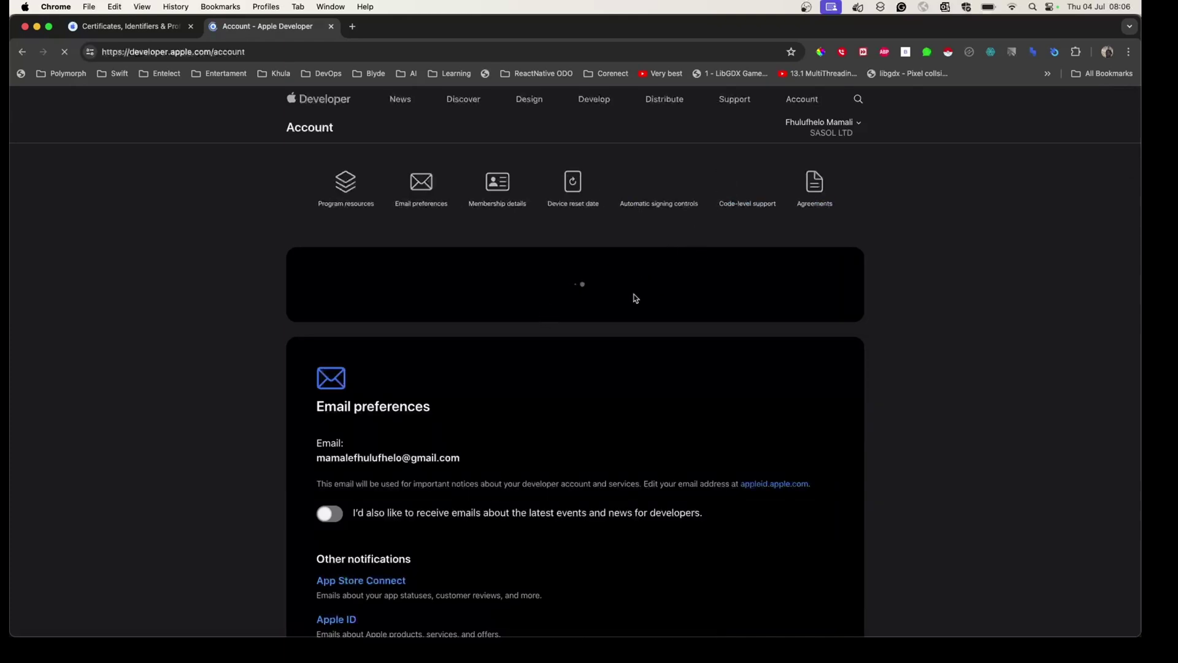
scroll(547, 421, down, 2)
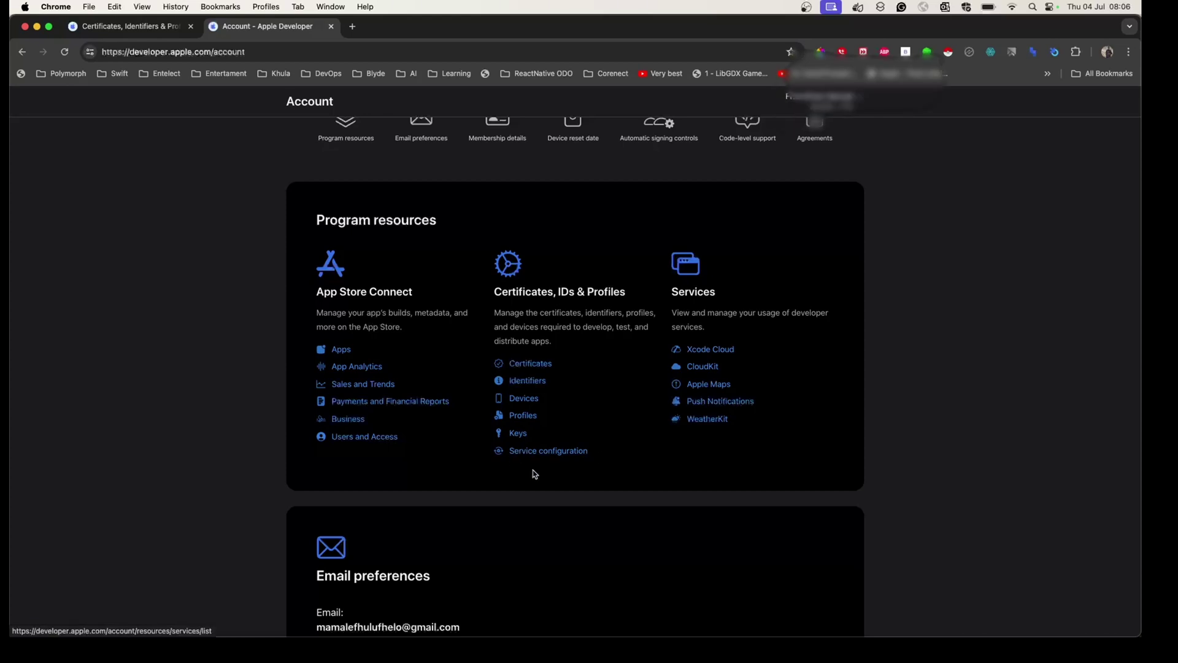
click(536, 366)
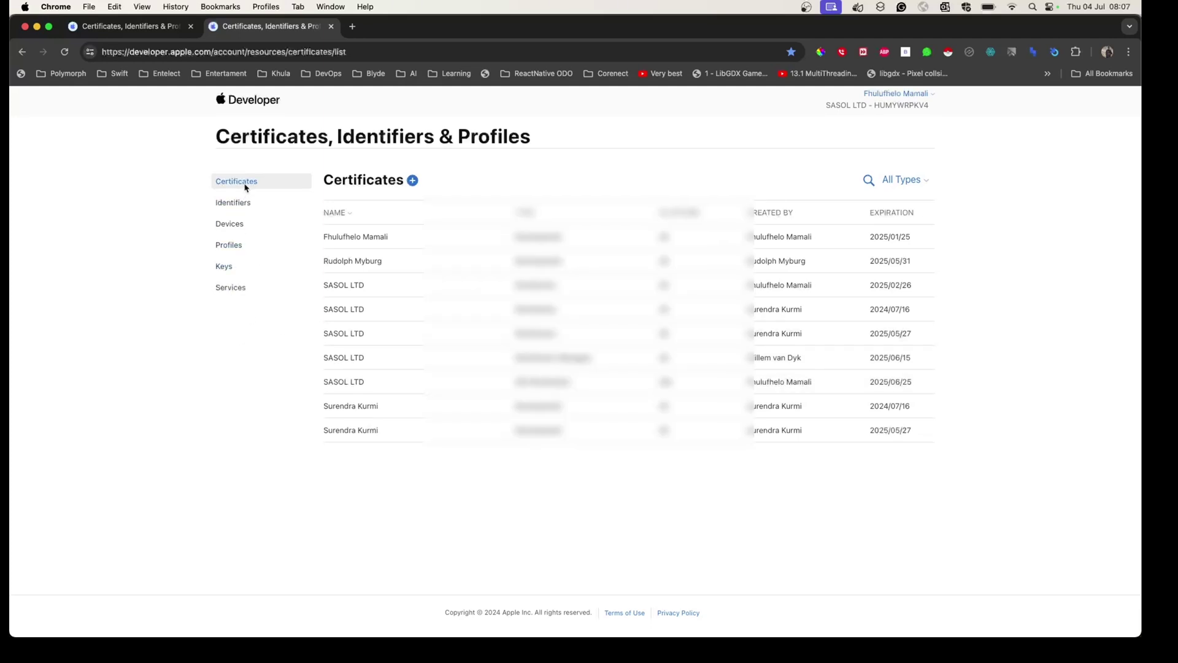
Start creating a new certificate with the blue + beside Certificates.
click(412, 180)
scroll(412, 184, down, 1)
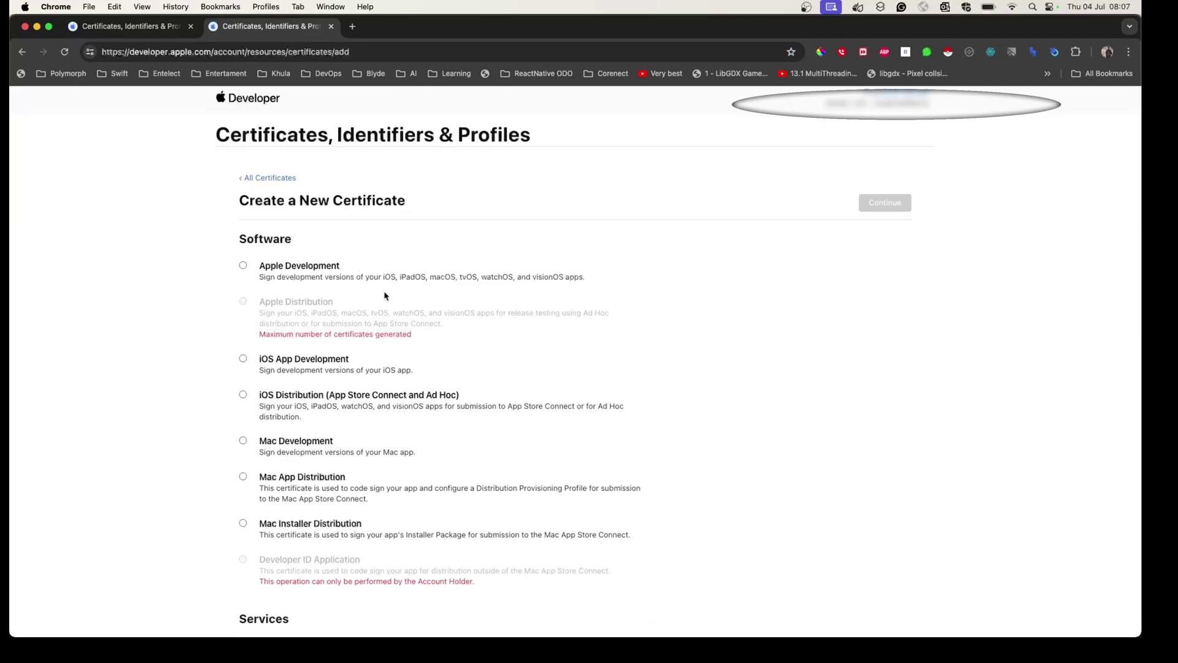
scroll(385, 296, down, 3)
scroll(385, 298, up, 3)
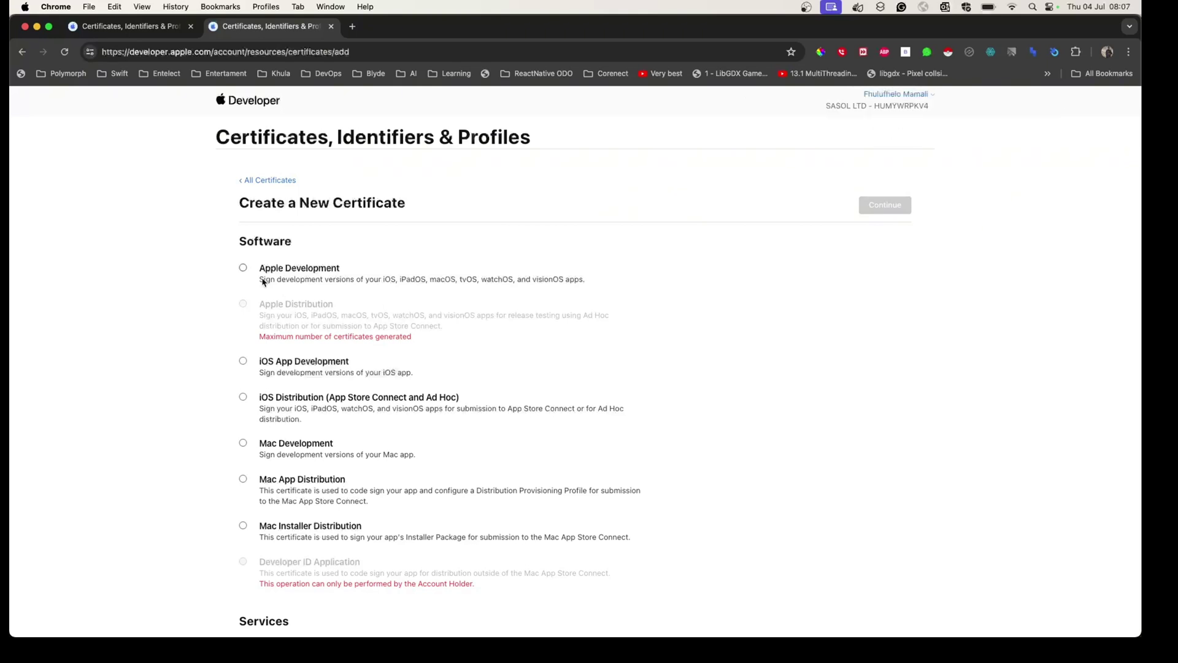
scroll(343, 476, down, 1)
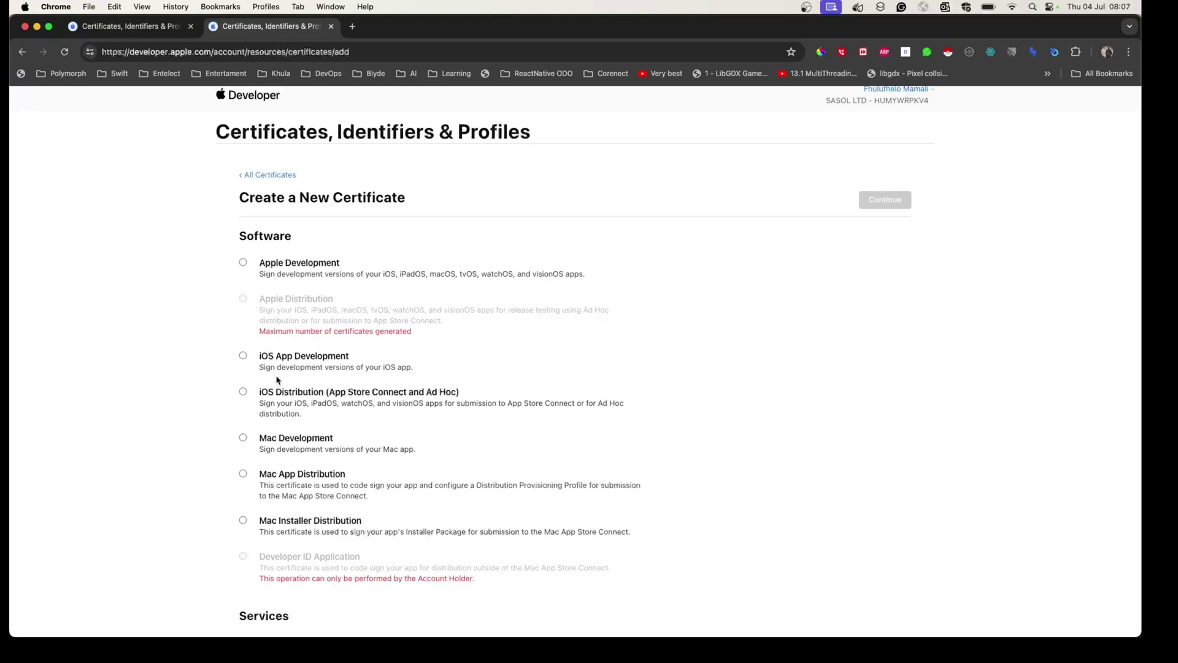
Settle on iOS App Development as the certificate type rather than iOS Distribution.
click(243, 392)
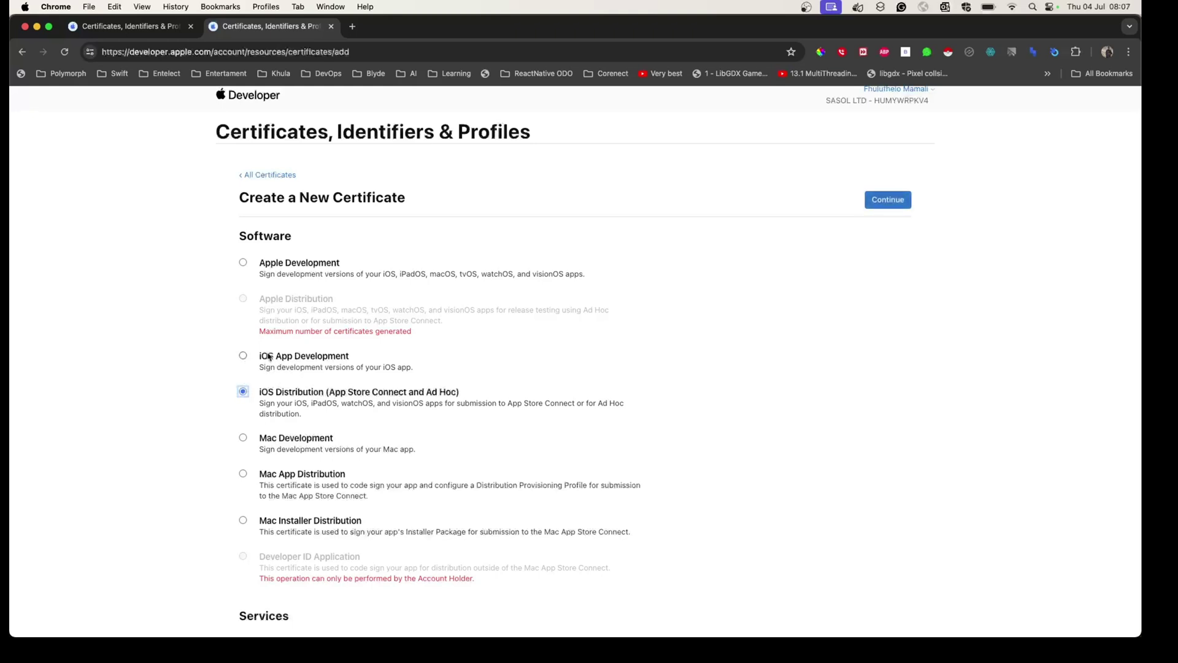
click(243, 355)
click(244, 393)
click(243, 357)
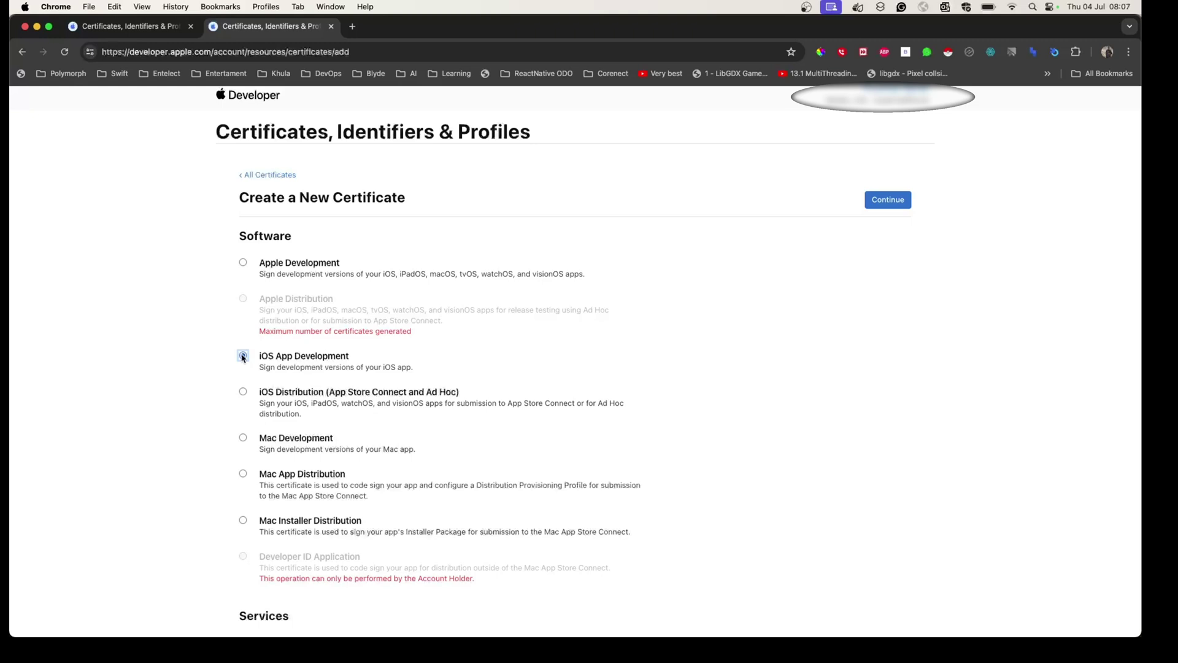
click(243, 356)
click(243, 393)
click(244, 356)
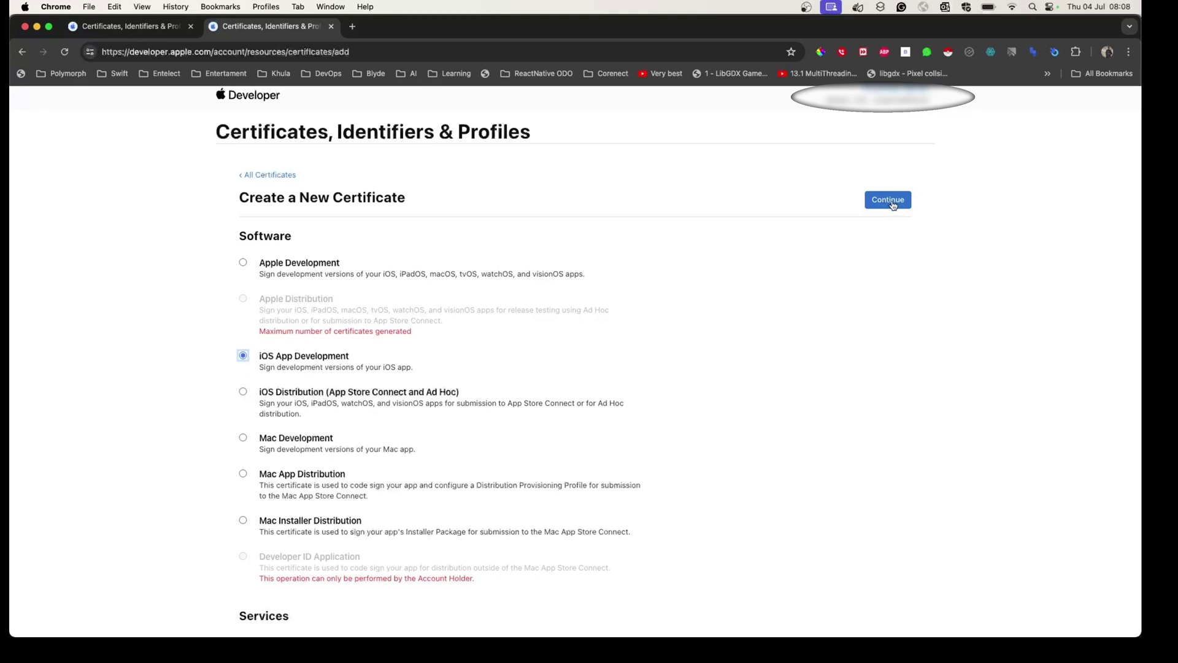
Upload CertificateSigningRequest.certSigningRequest, generate the iOS Development certificate, and download ios_development.cer.
click(893, 206)
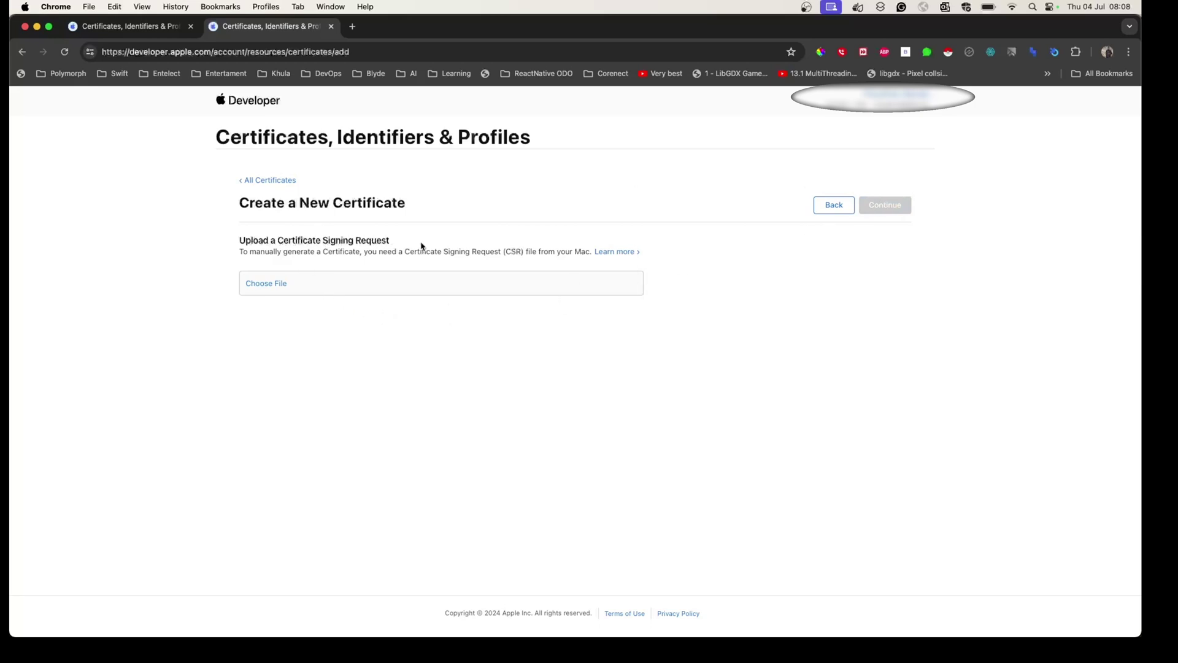
click(297, 290)
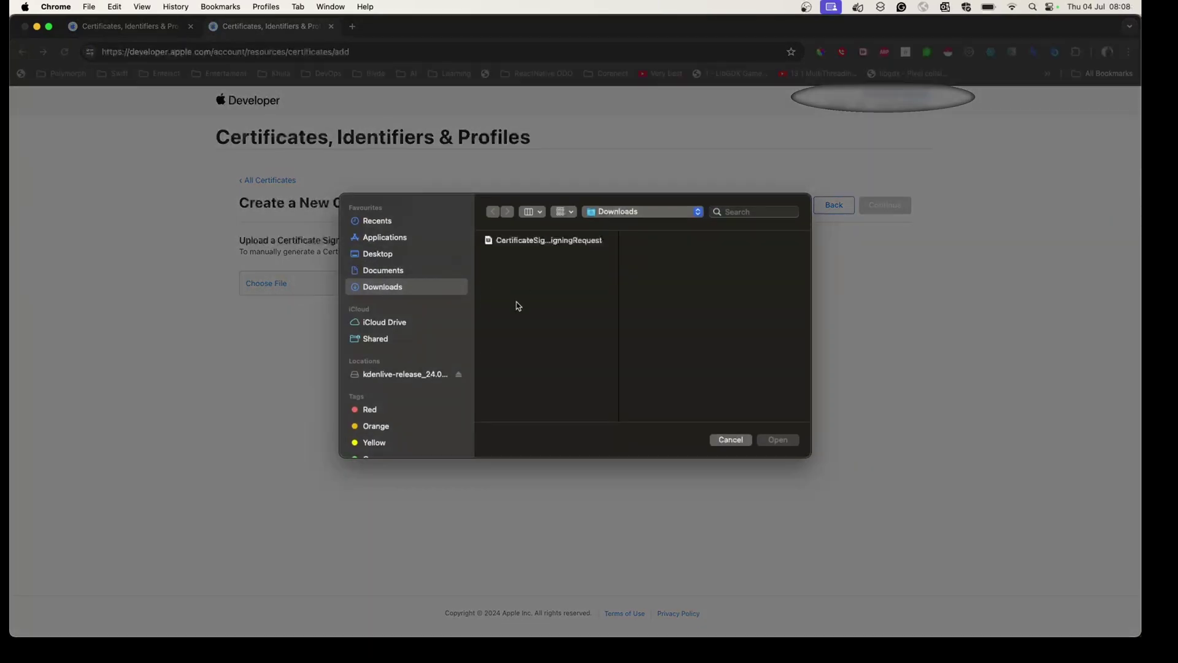
click(535, 241)
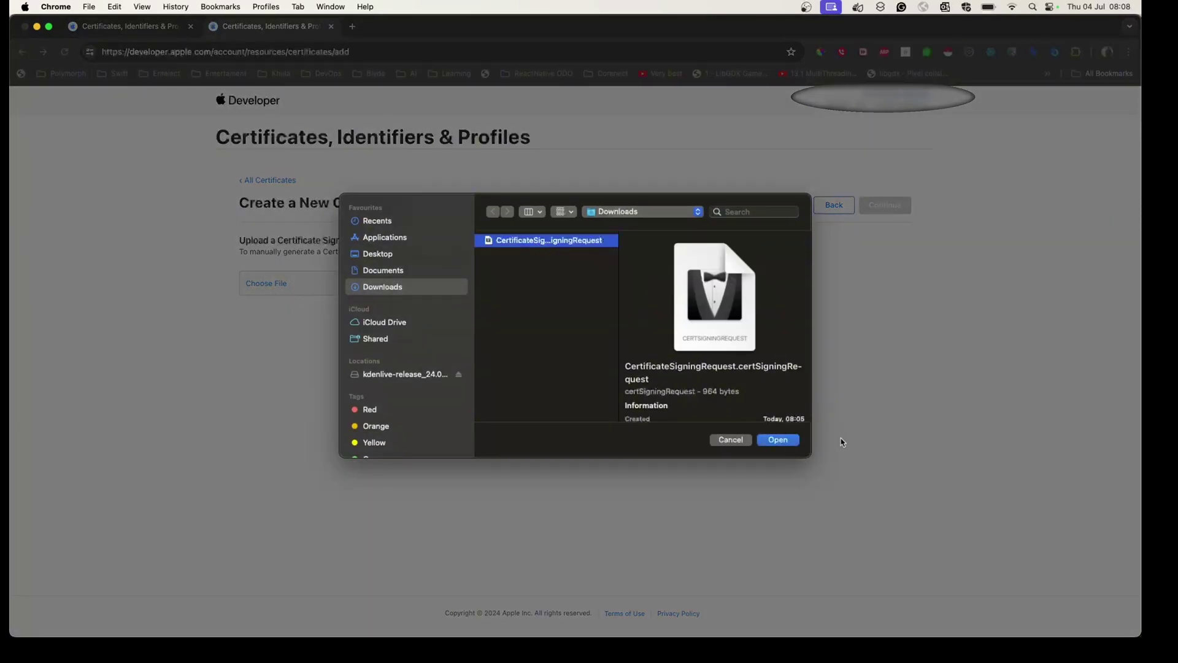
click(778, 441)
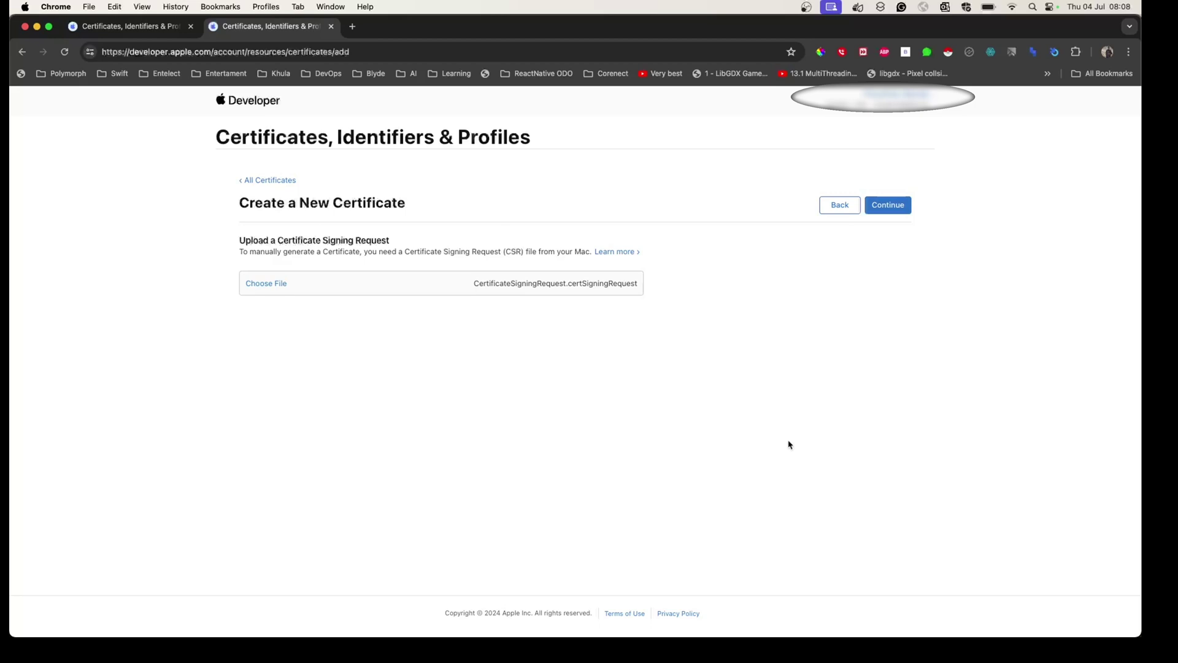
click(888, 205)
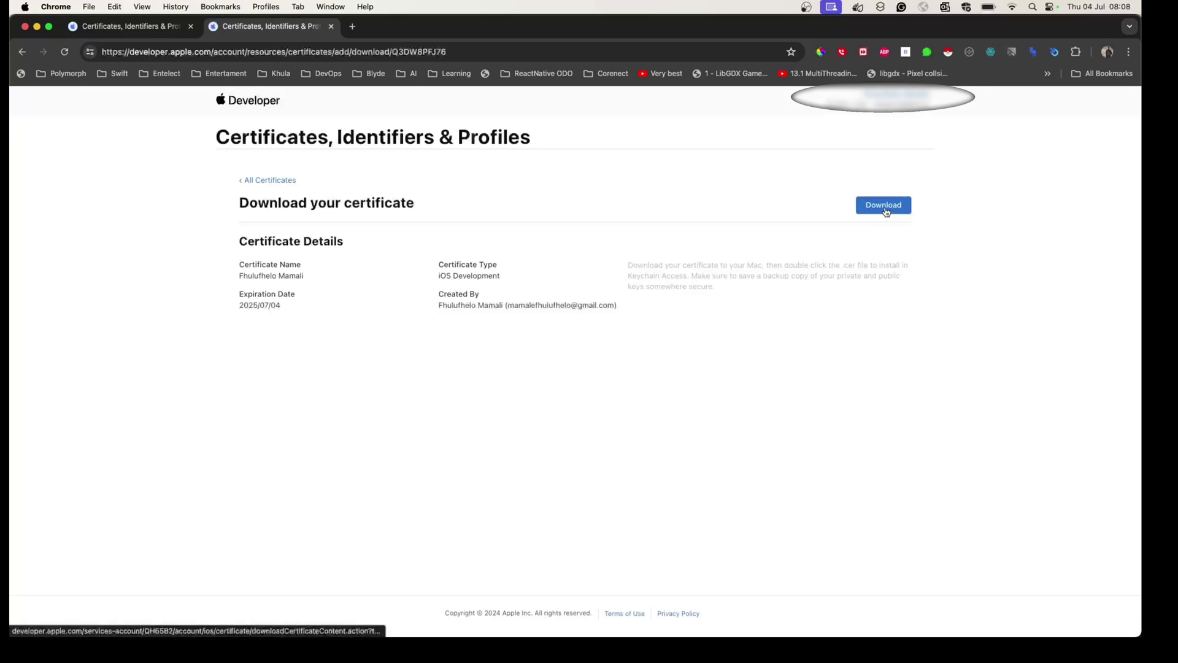
click(886, 211)
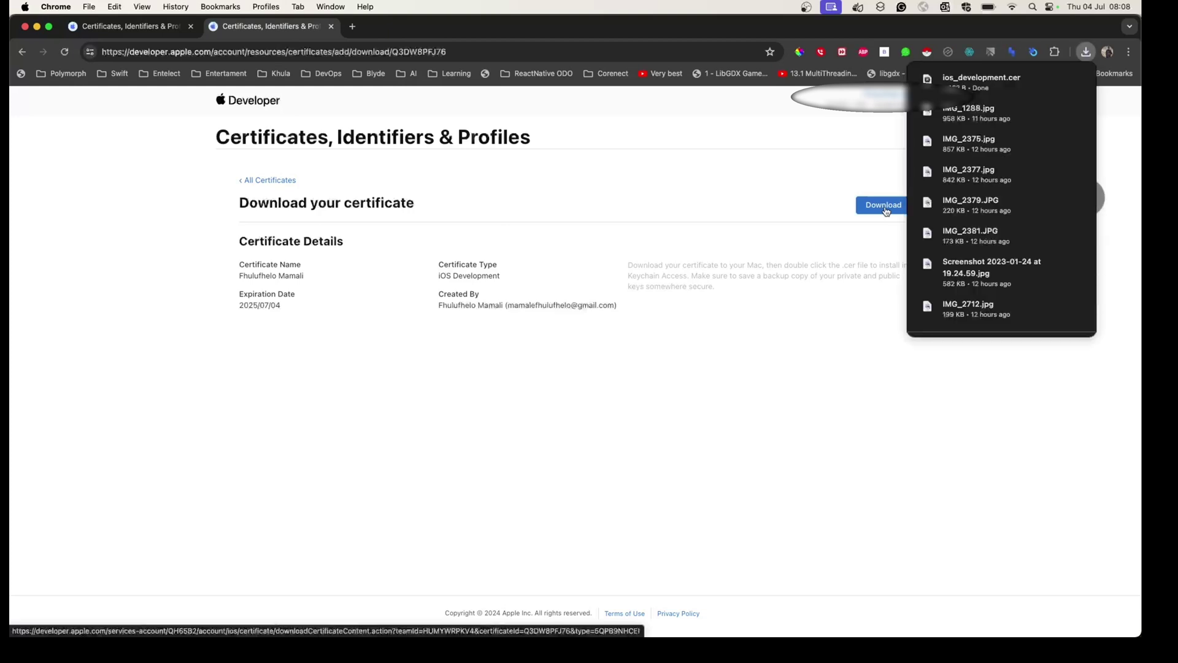
click(567, 219)
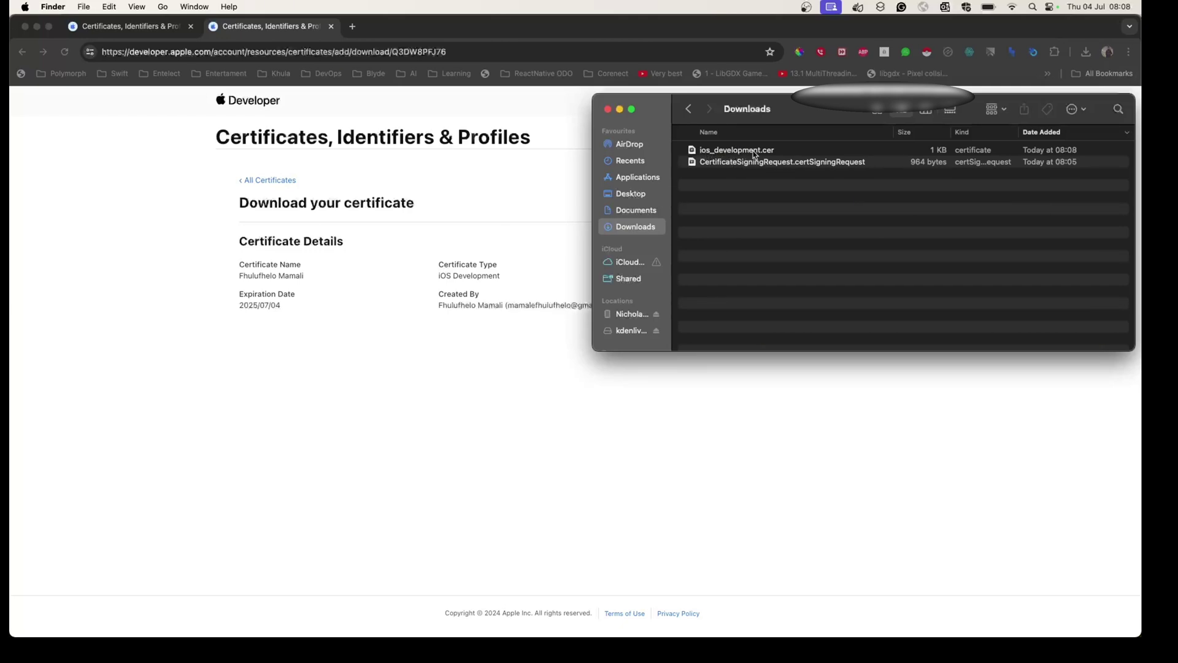
Install ios_development.cer from Downloads into the login keychain.
click(753, 154)
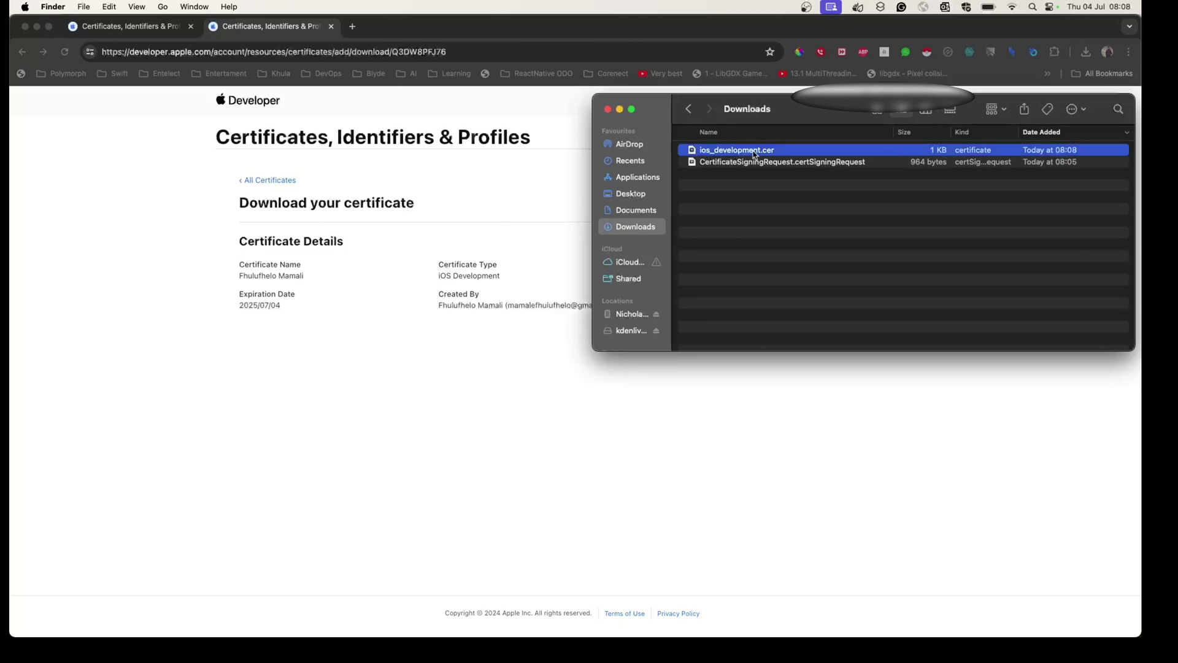
click(743, 239)
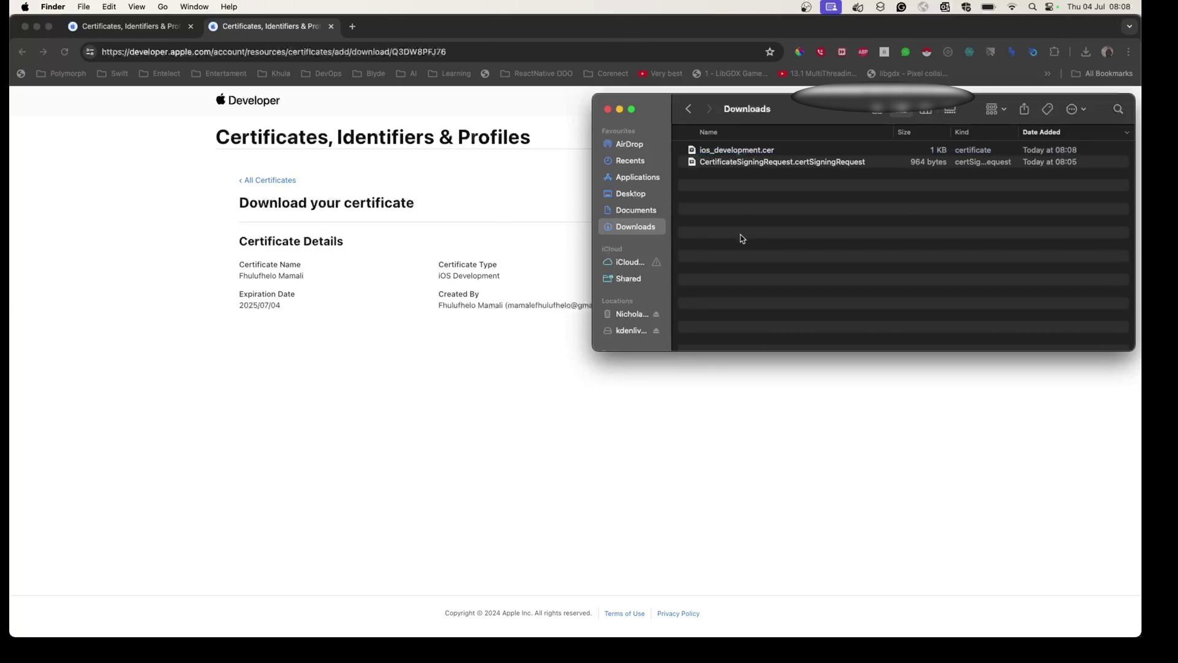
click(734, 154)
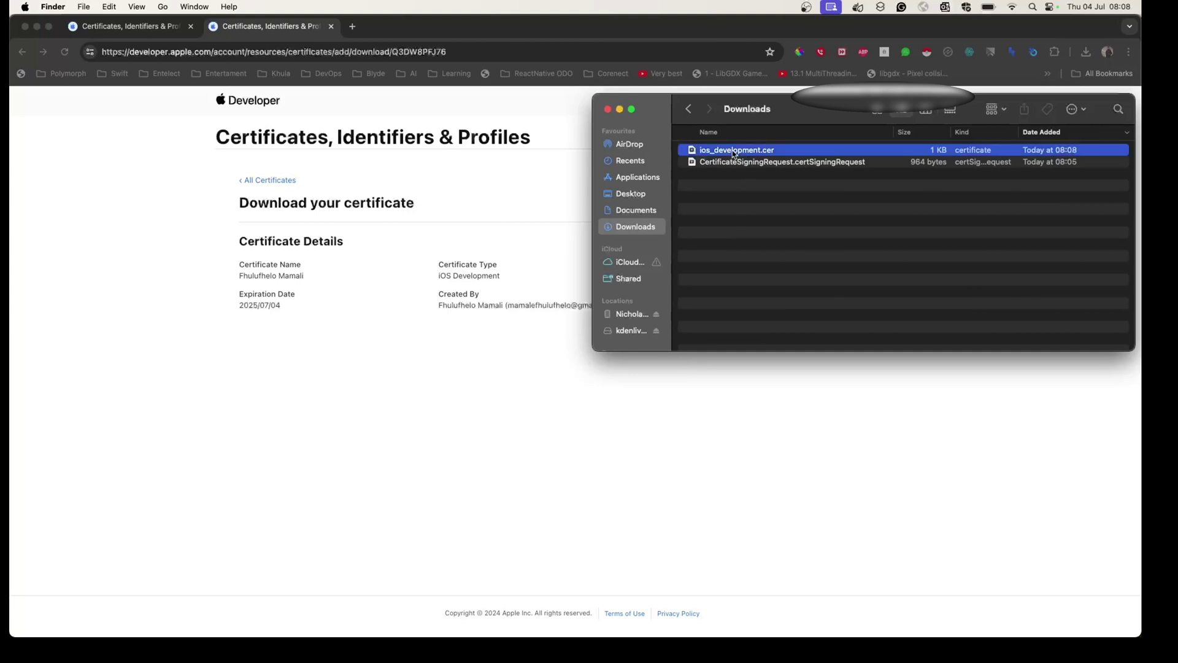
double_click(734, 153)
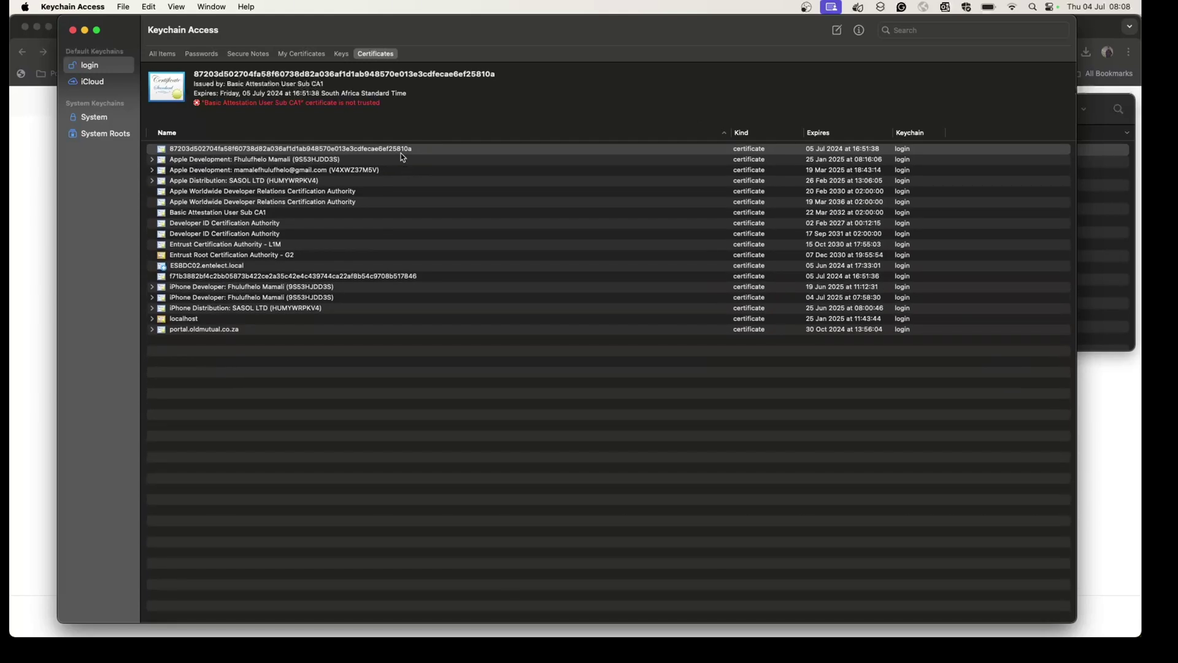
Review the login keychain's certificates and private keys, then reopen ios_development.cer from Downloads.
click(402, 151)
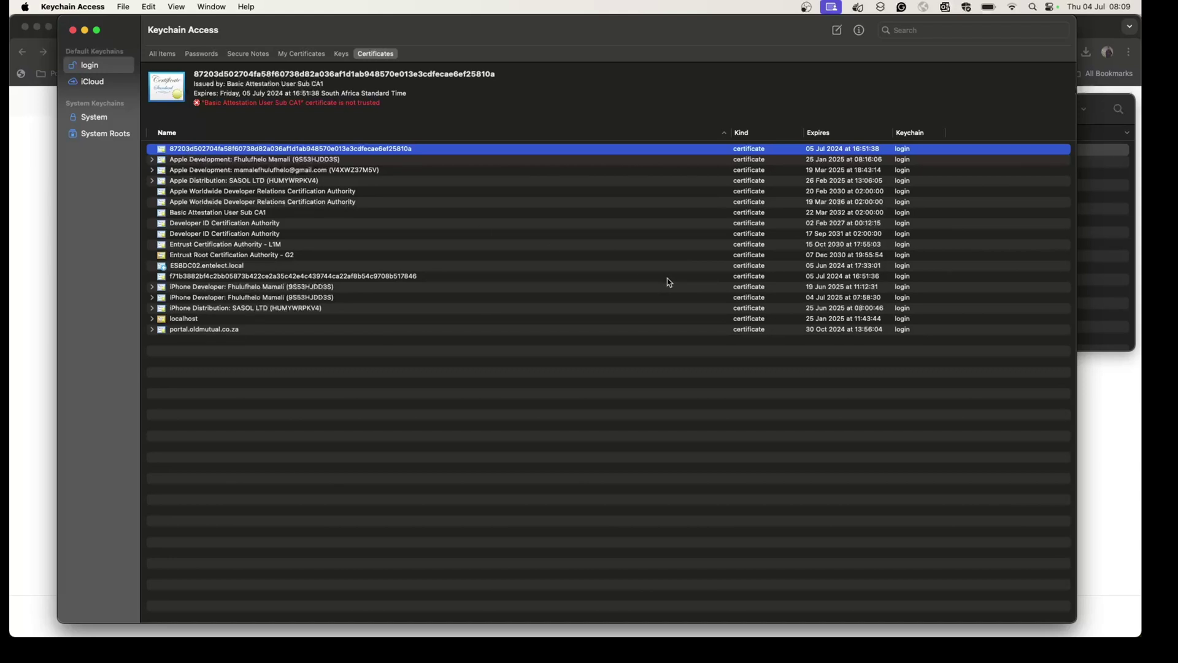
click(818, 278)
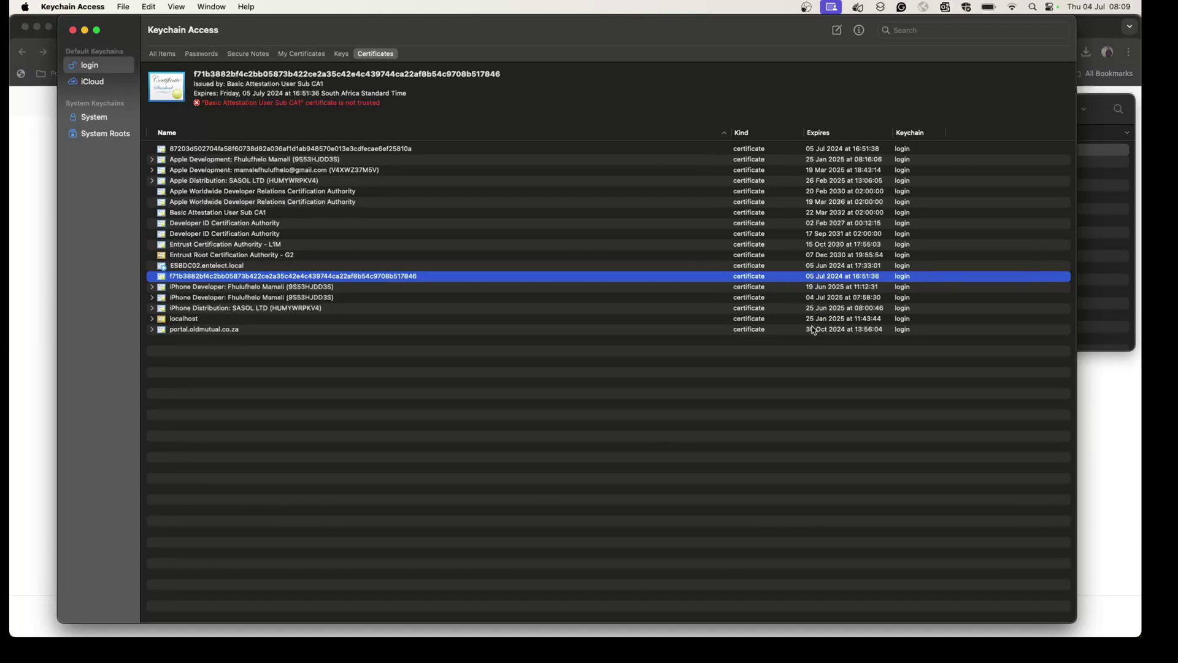
double_click(816, 152)
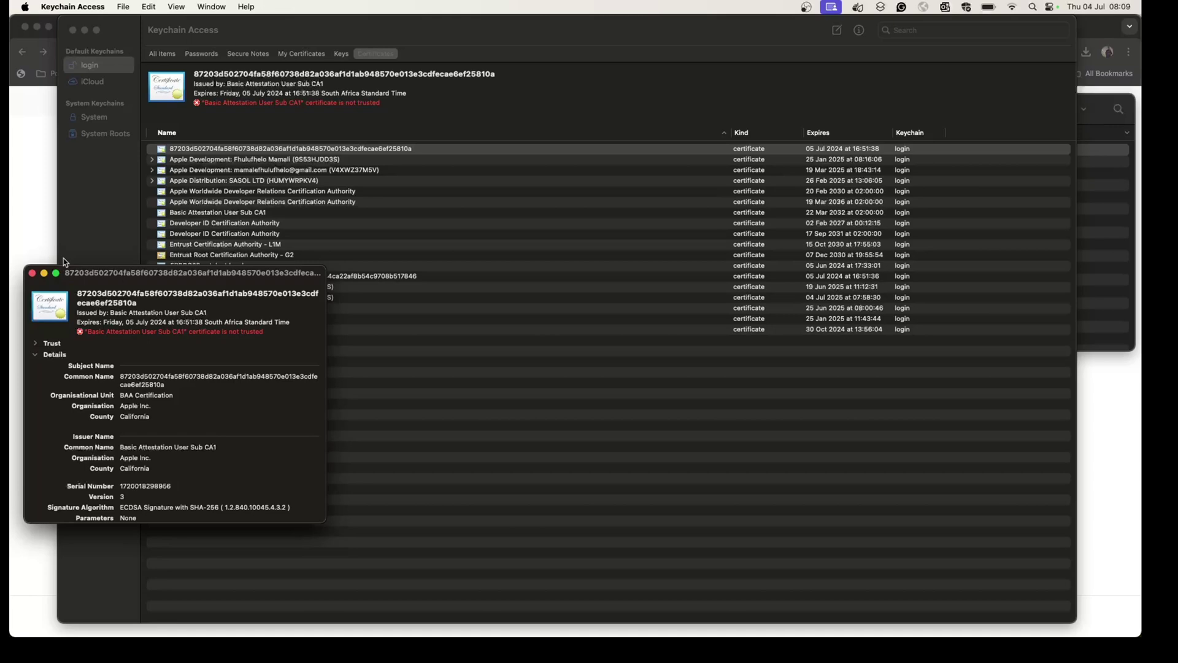
click(32, 273)
scroll(254, 294, up, 1)
scroll(255, 295, down, 1)
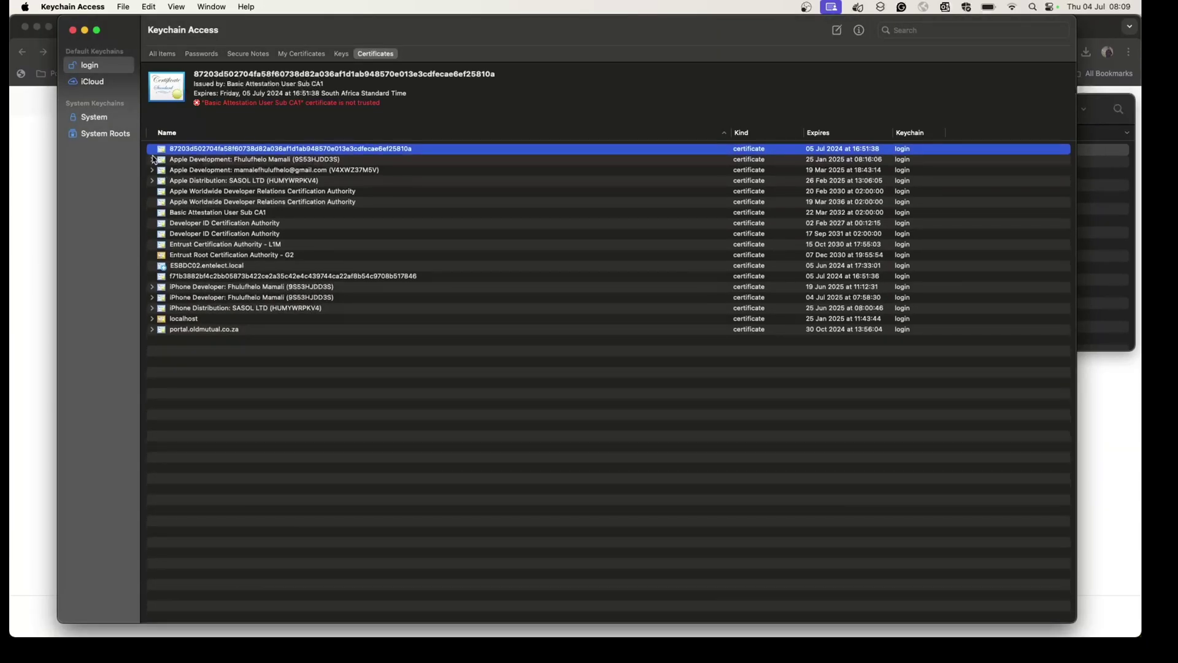
click(151, 159)
click(151, 159)
key(super+Tab)
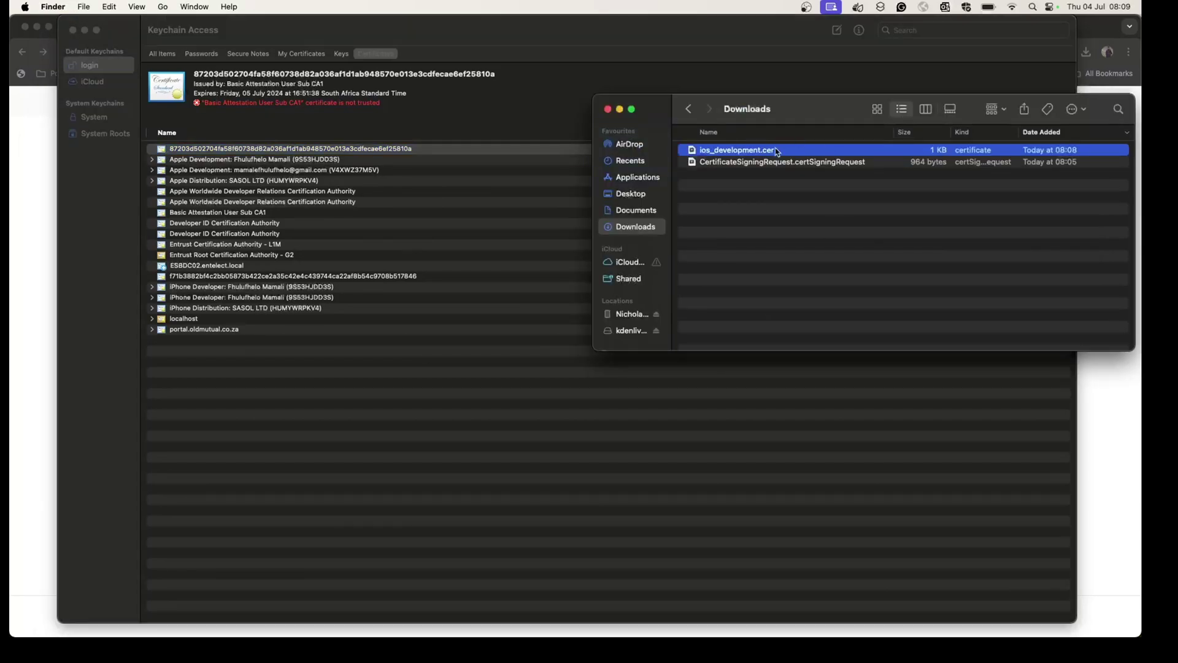
double_click(777, 152)
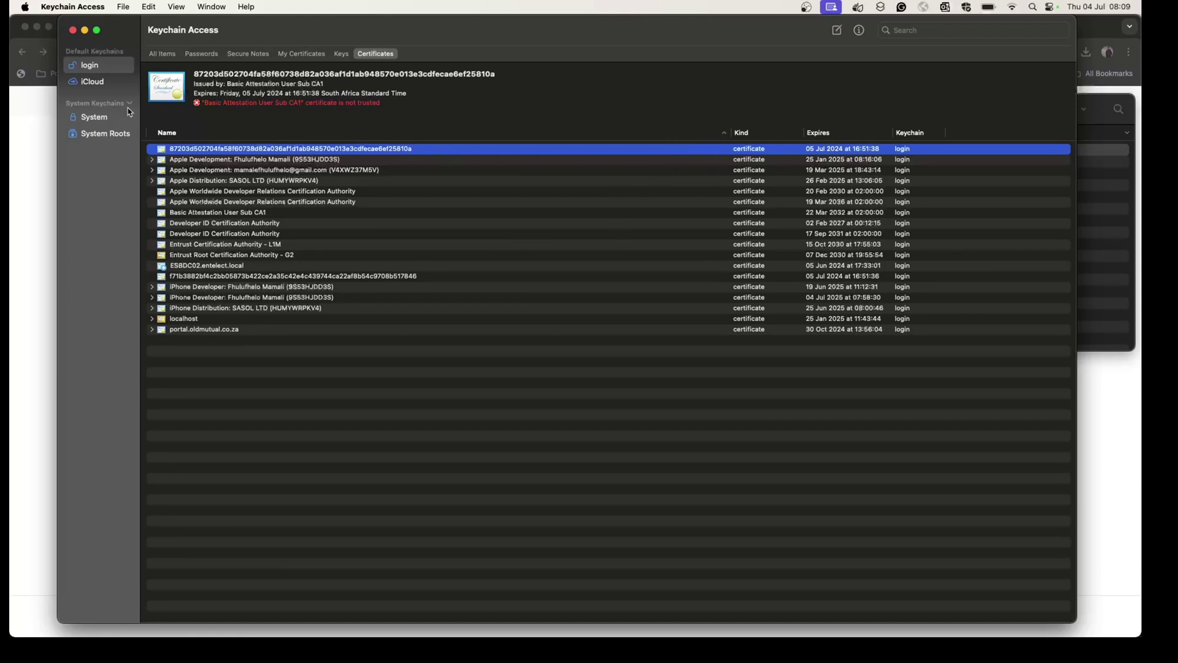
Export the private key of the new iPhone Developer certificate expiring 04 Jul 2025.
right_click(749, 150)
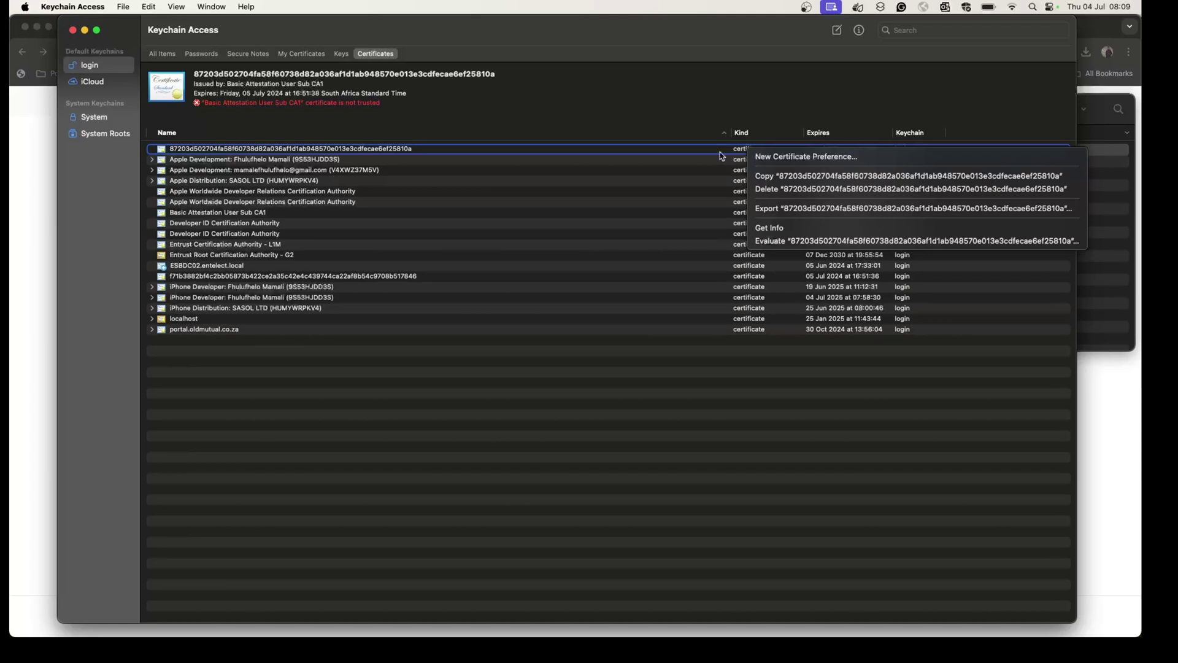
click(720, 154)
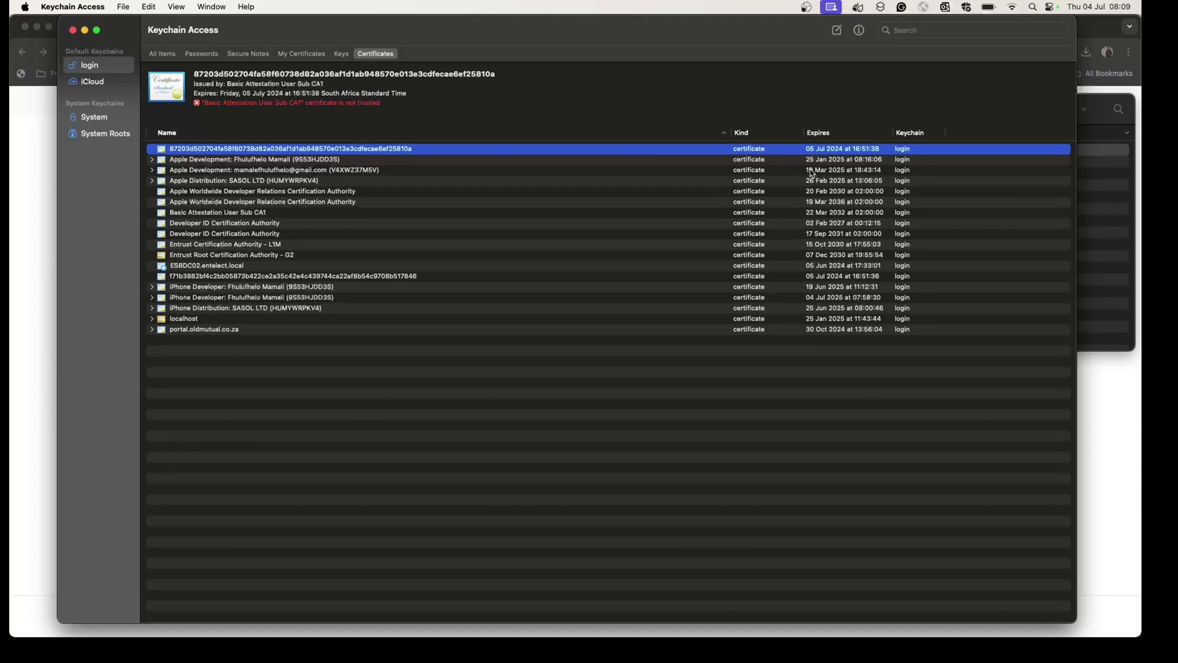
click(817, 299)
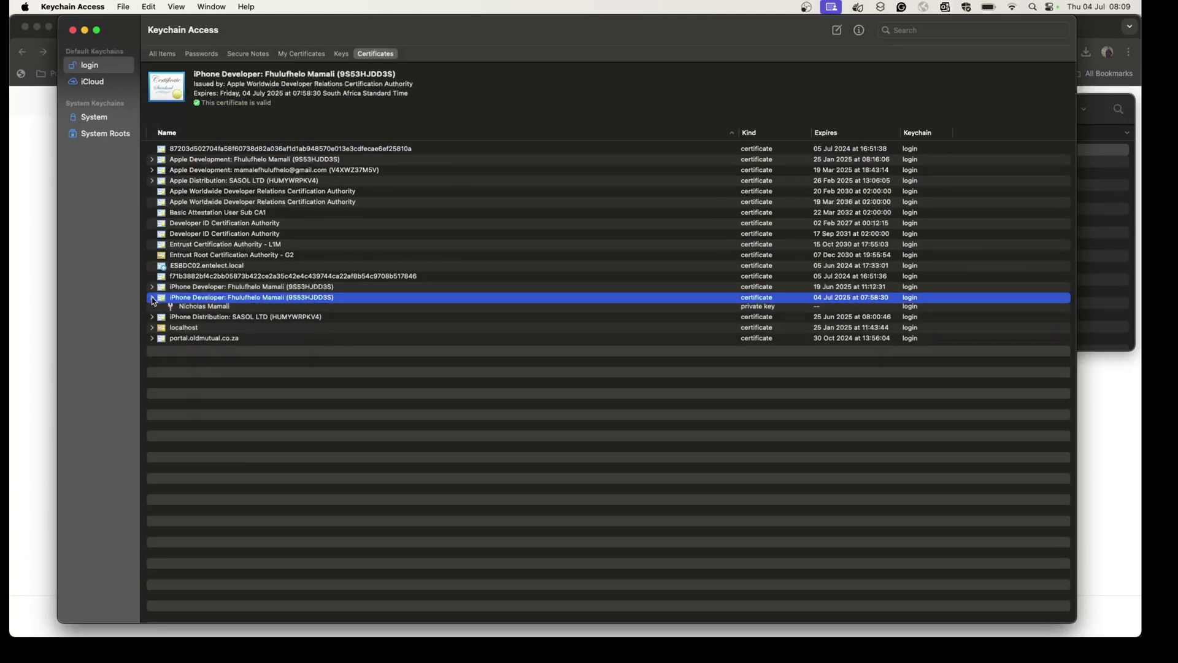
click(152, 299)
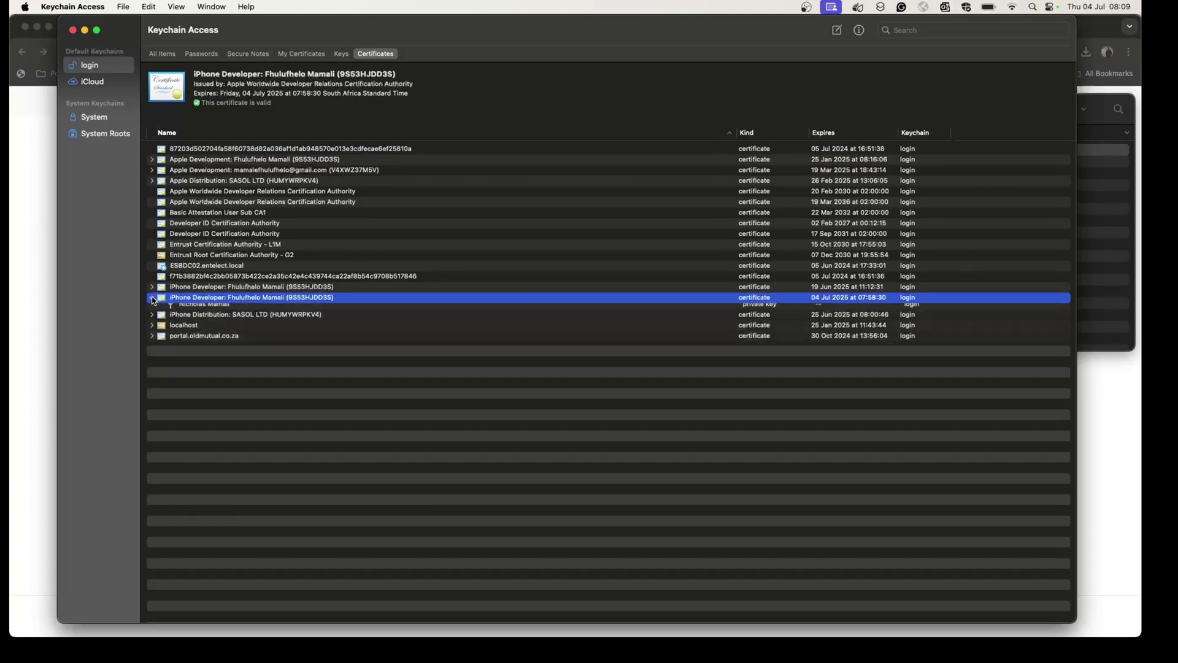
click(183, 309)
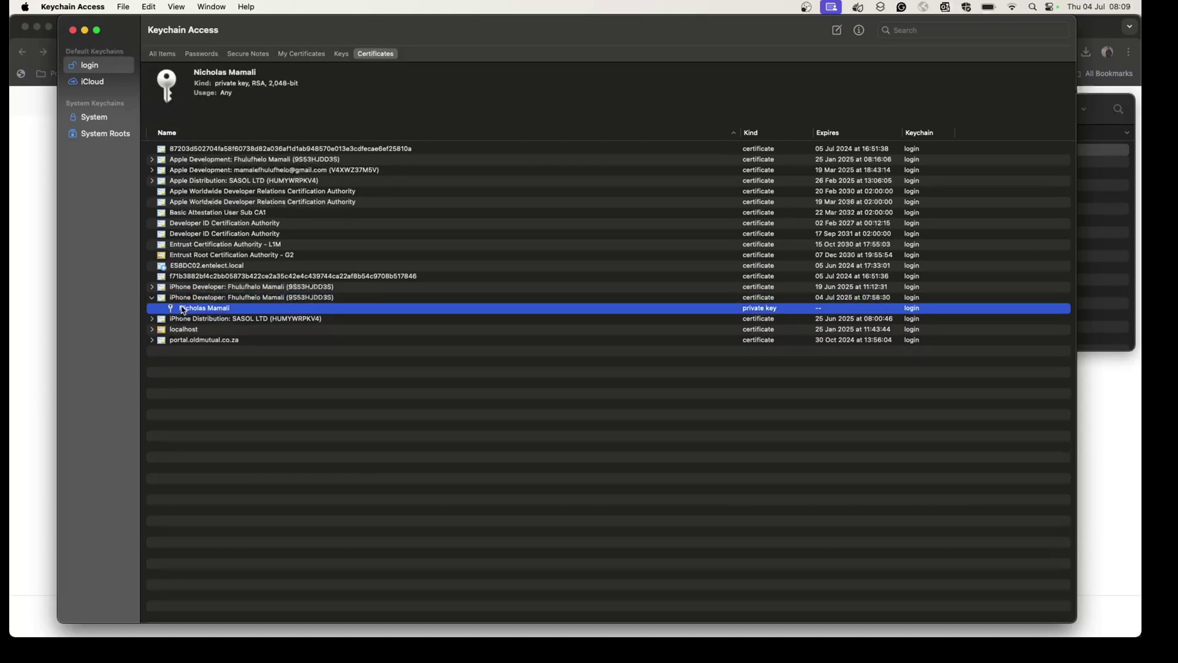
right_click(183, 310)
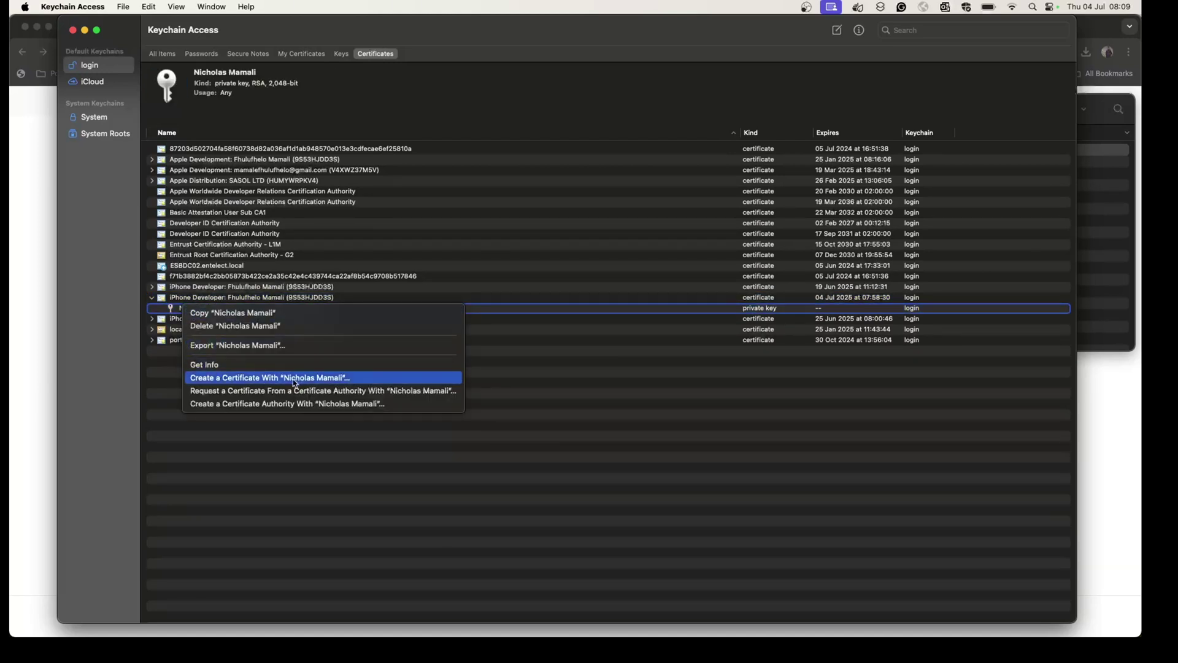
click(246, 345)
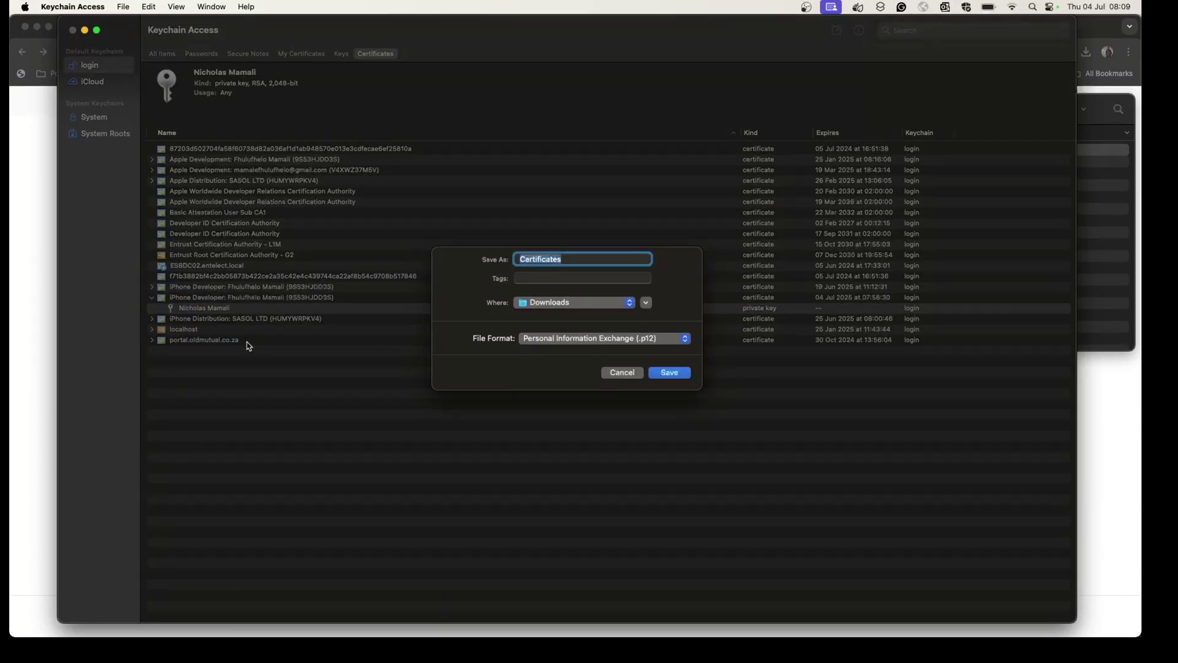
Save the export as Certificates.p12 in .p12 format to Downloads.
click(583, 259)
click(652, 339)
click(613, 356)
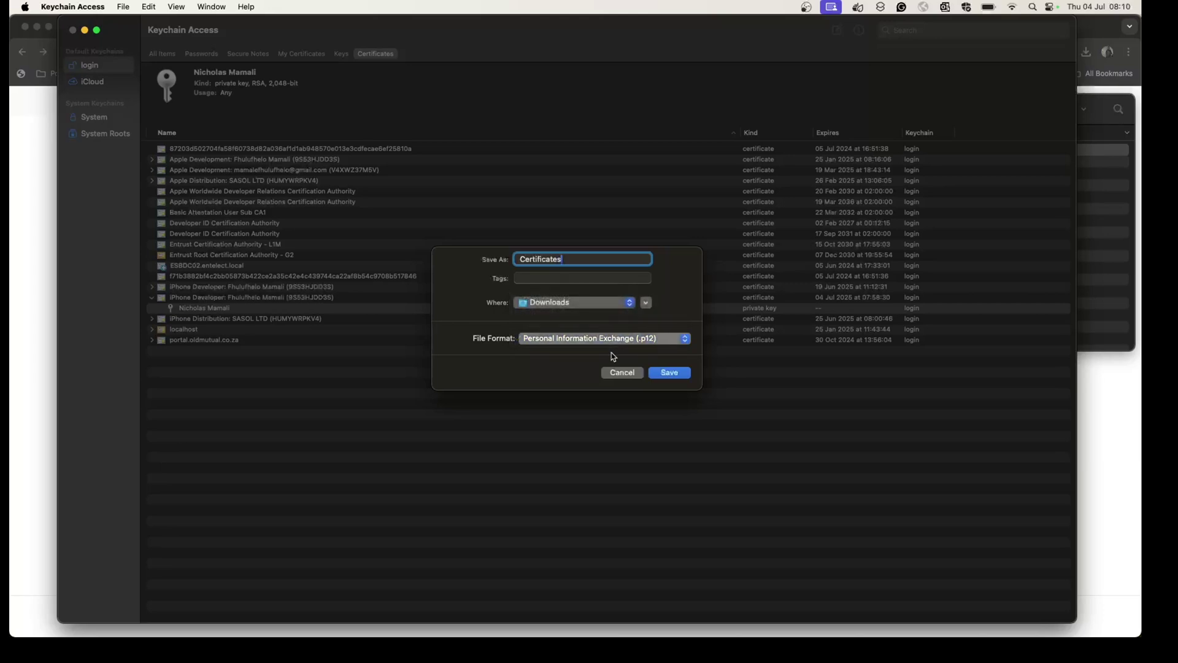
click(669, 376)
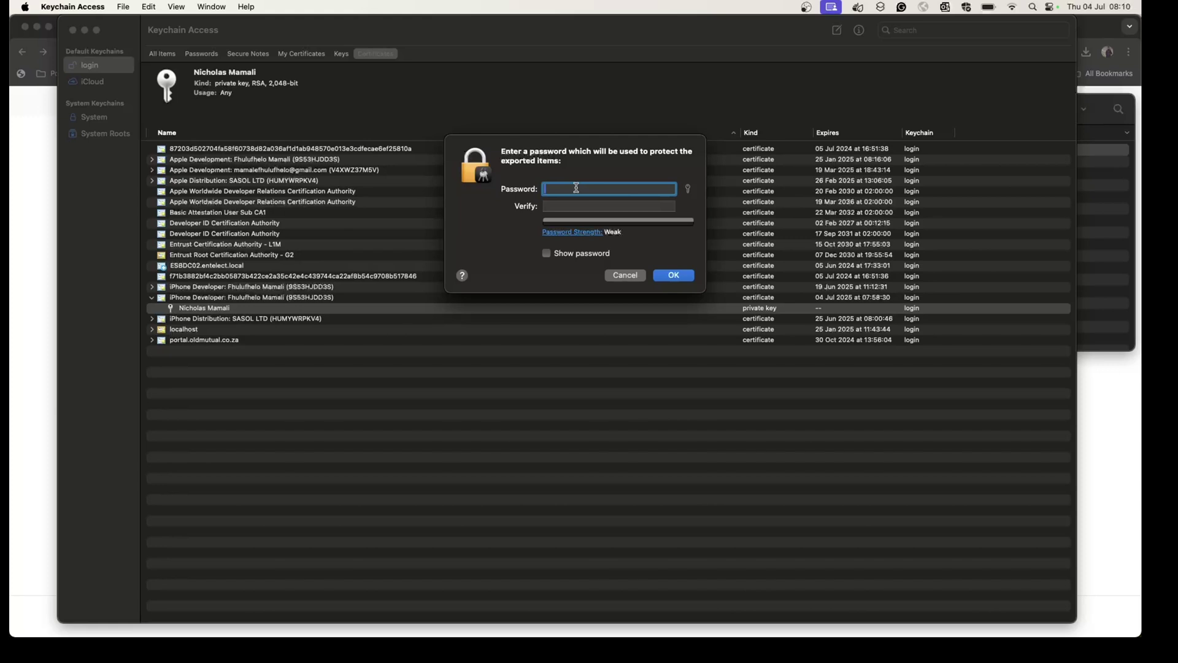
Set and verify the export protection password.
text(•••••)
click(577, 206)
text(••)
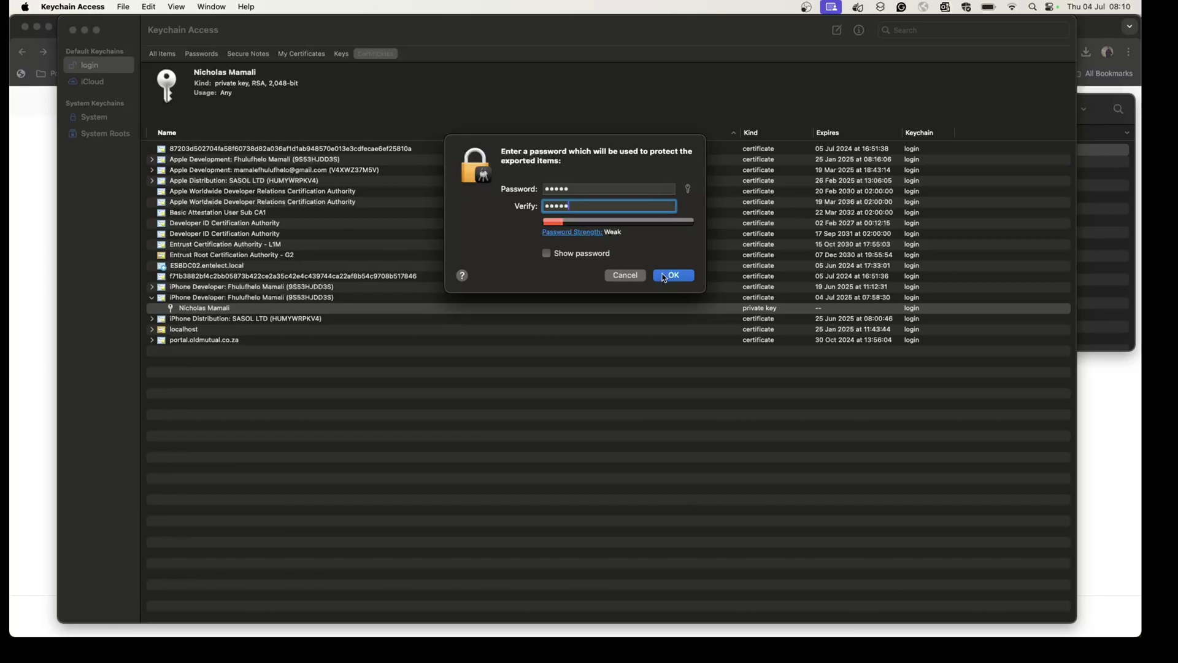
click(548, 254)
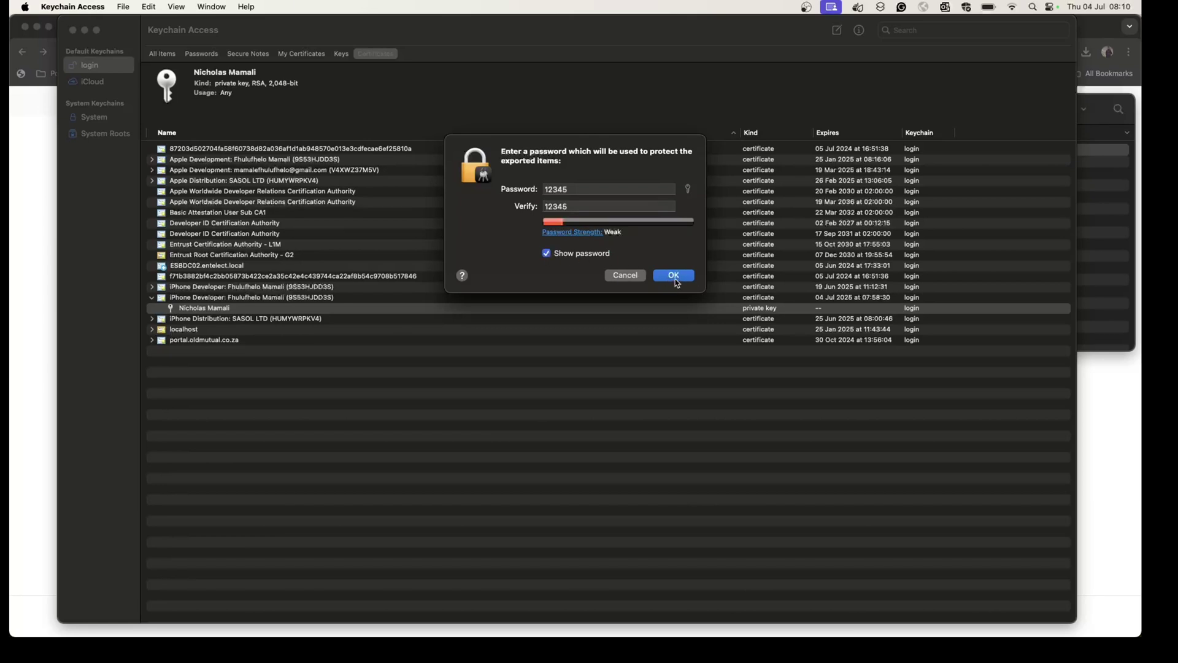
click(675, 278)
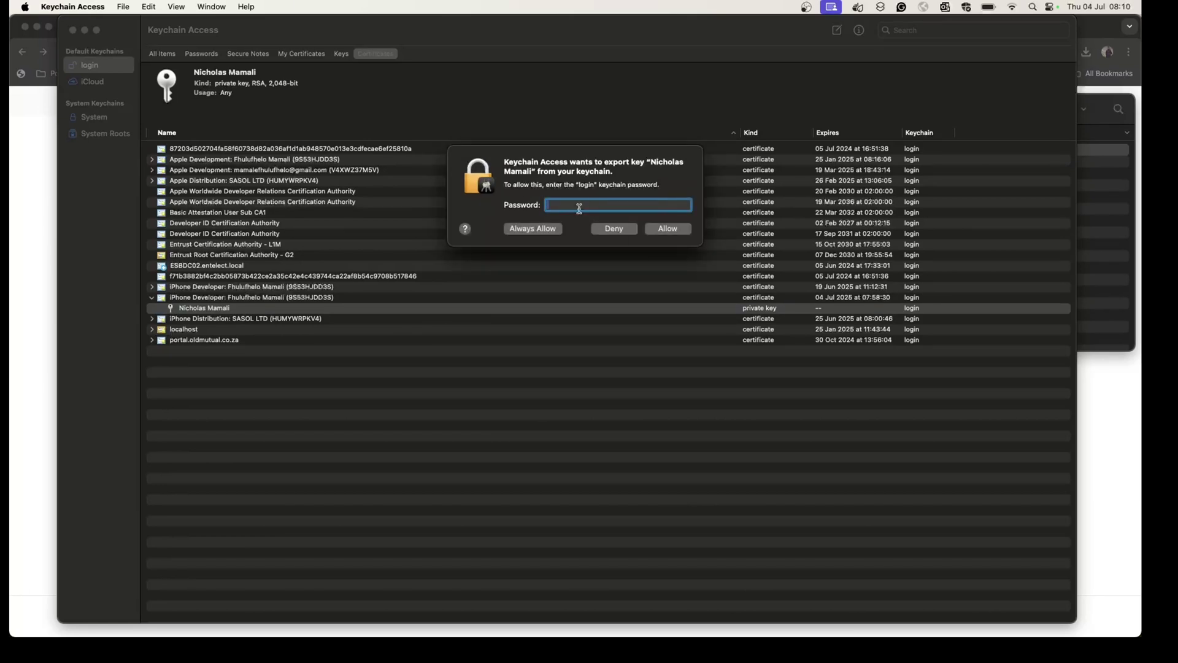
Enter the login keychain password and always allow the key export.
text(•••••••••••)
click(544, 231)
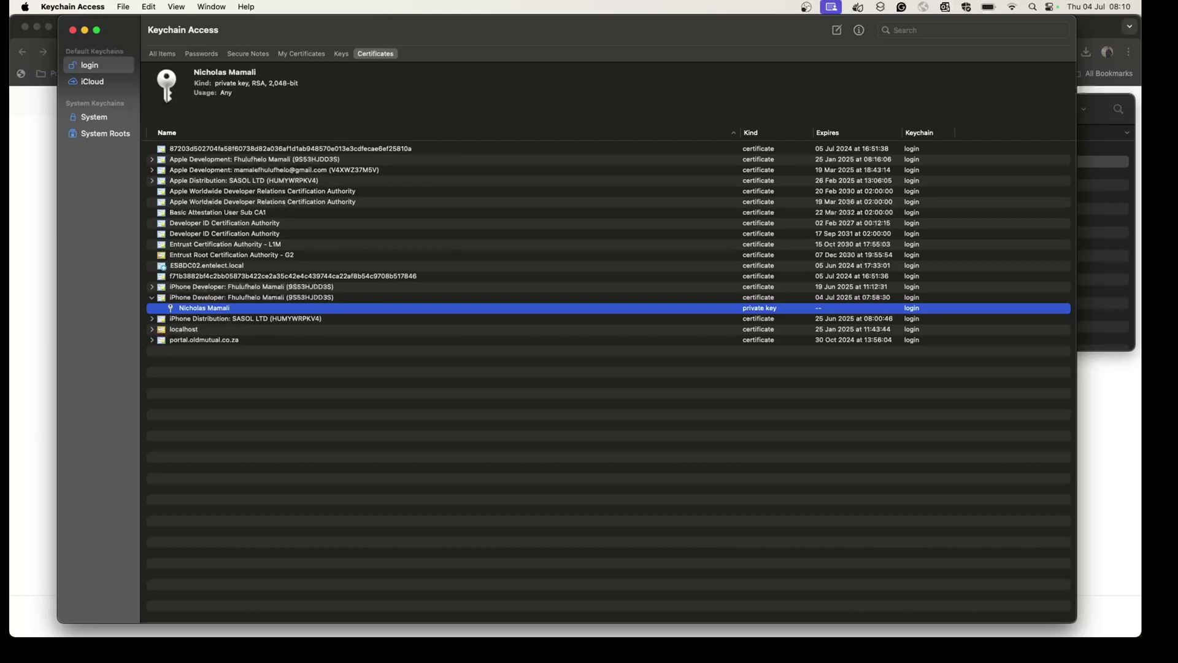
key(super+Tab)
Create a new folder named 'P12 File' in Downloads.
click(719, 151)
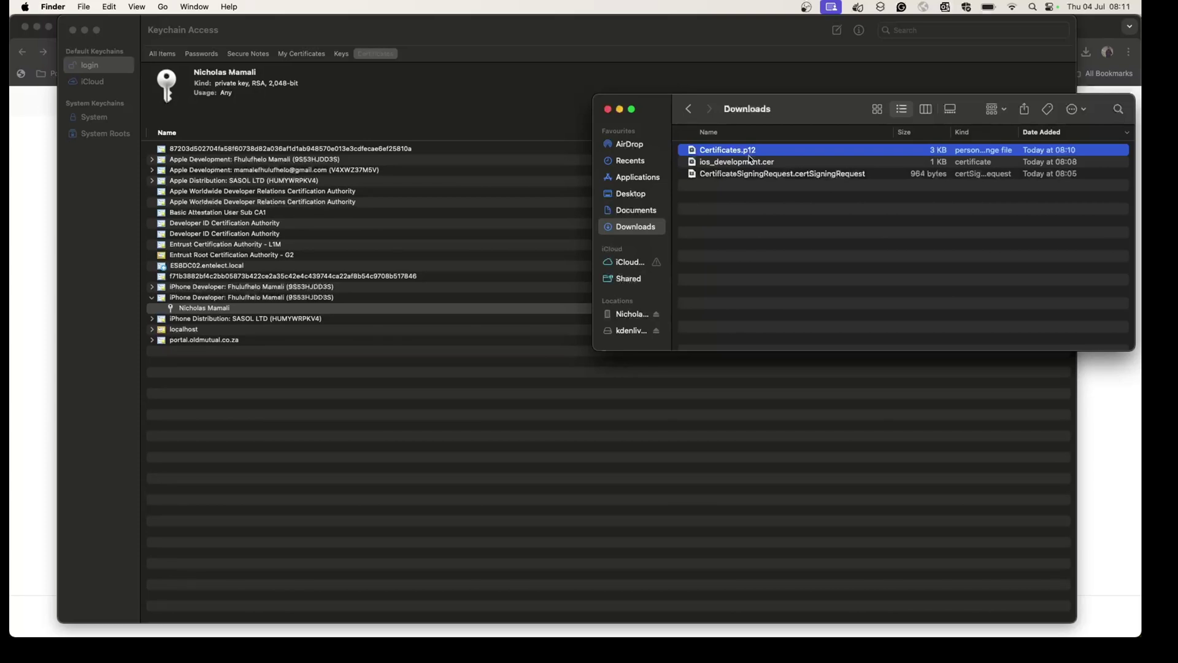
click(739, 232)
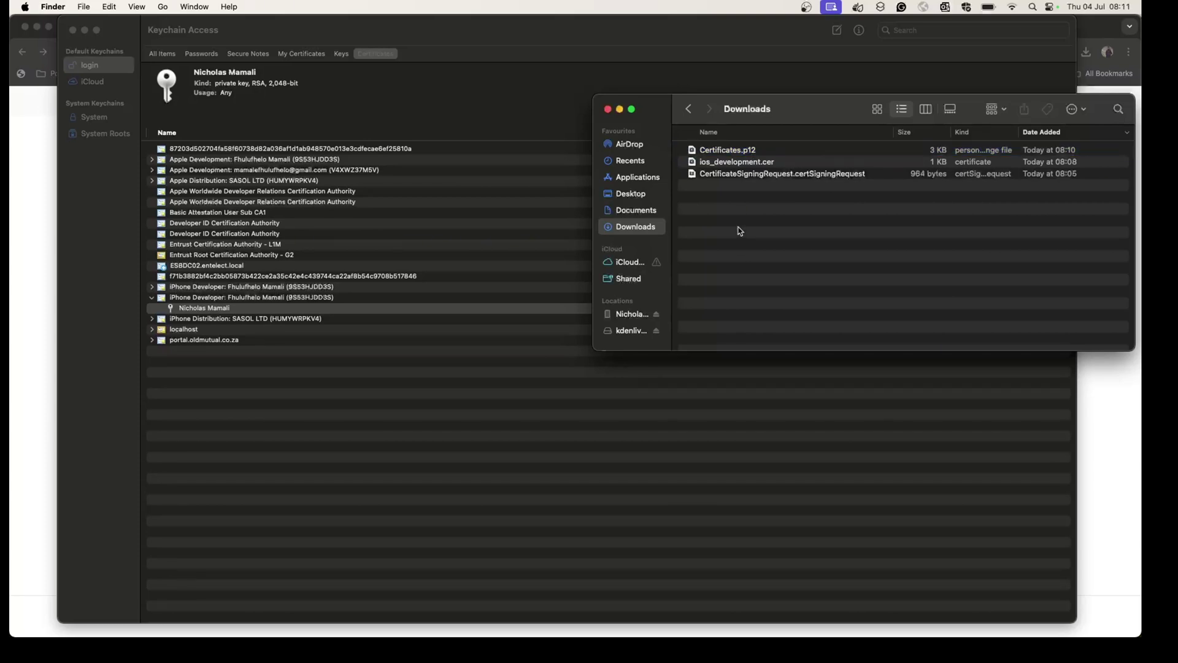
right_click(722, 216)
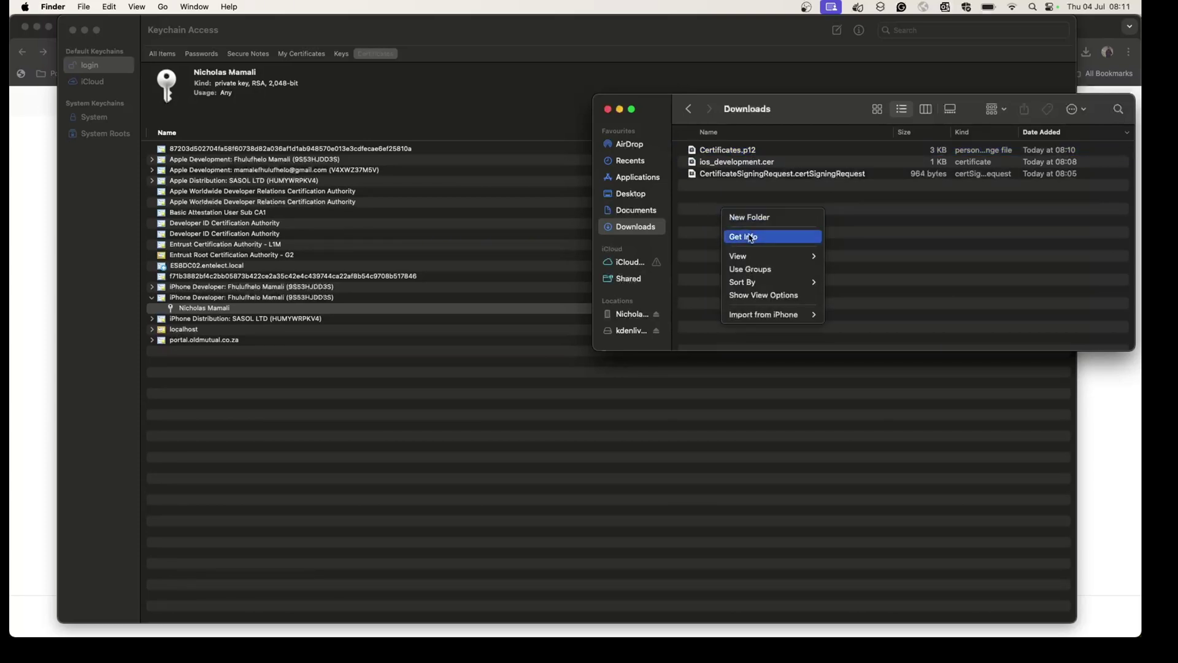
click(746, 218)
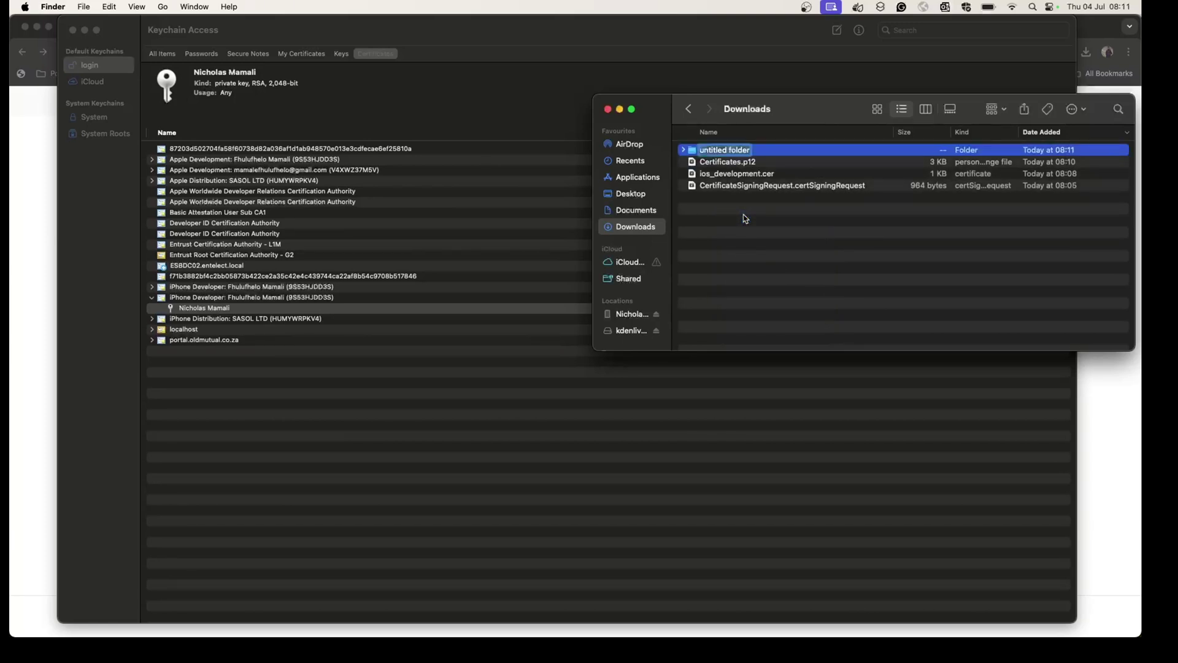
text(P)
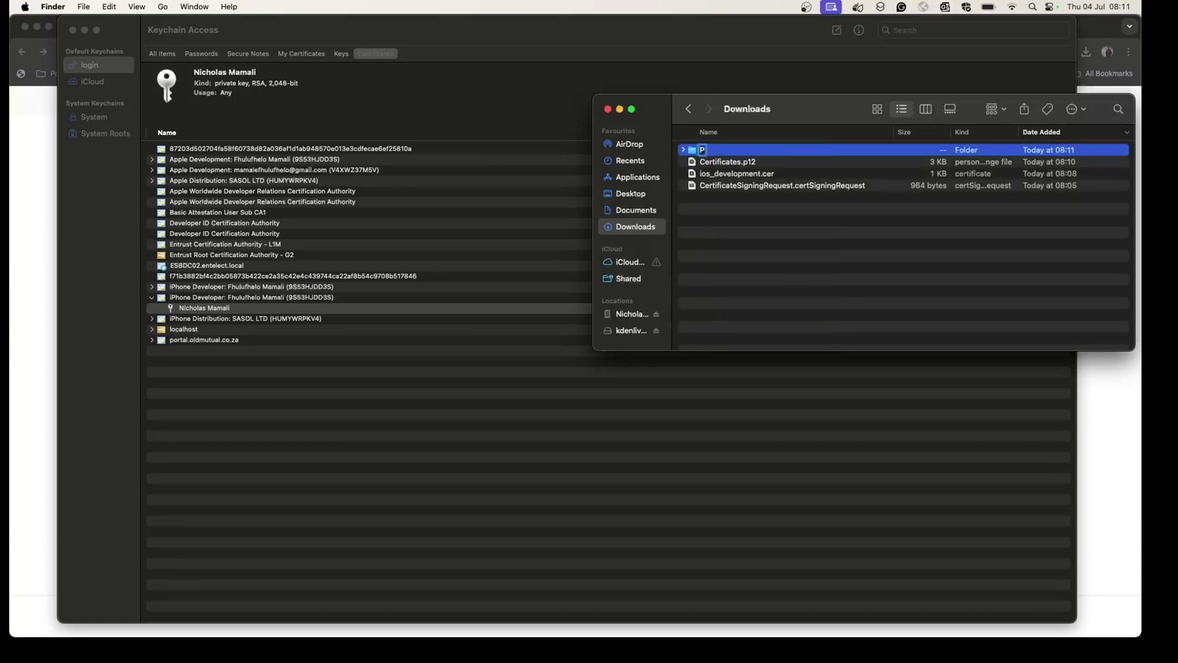
text(12 File)
key(Return)
Move Certificates.p12 into P12 File and rename it Development-Certificates.p12.
drag(710, 163, 714, 157)
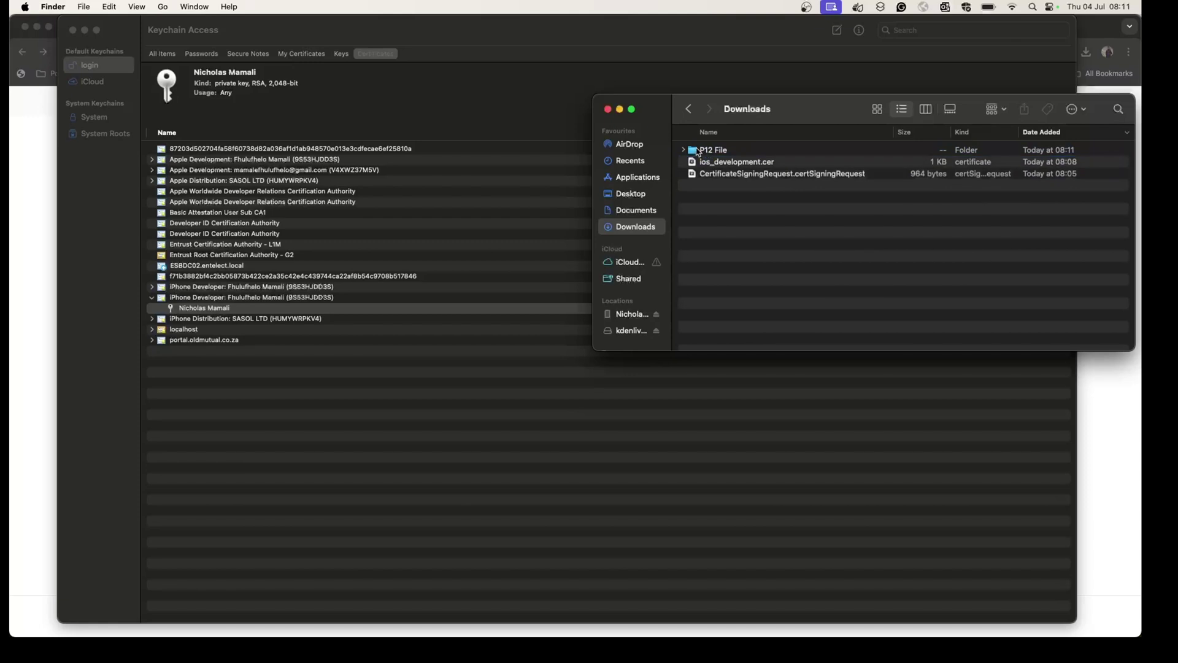
click(715, 160)
right_click(718, 162)
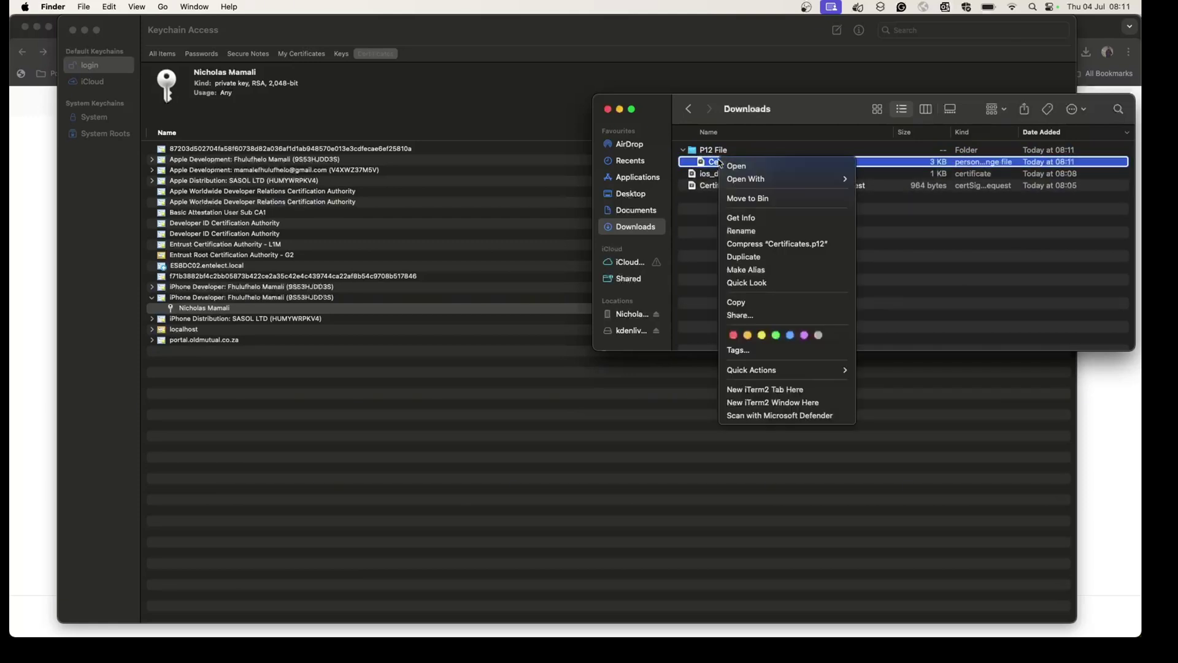
click(747, 232)
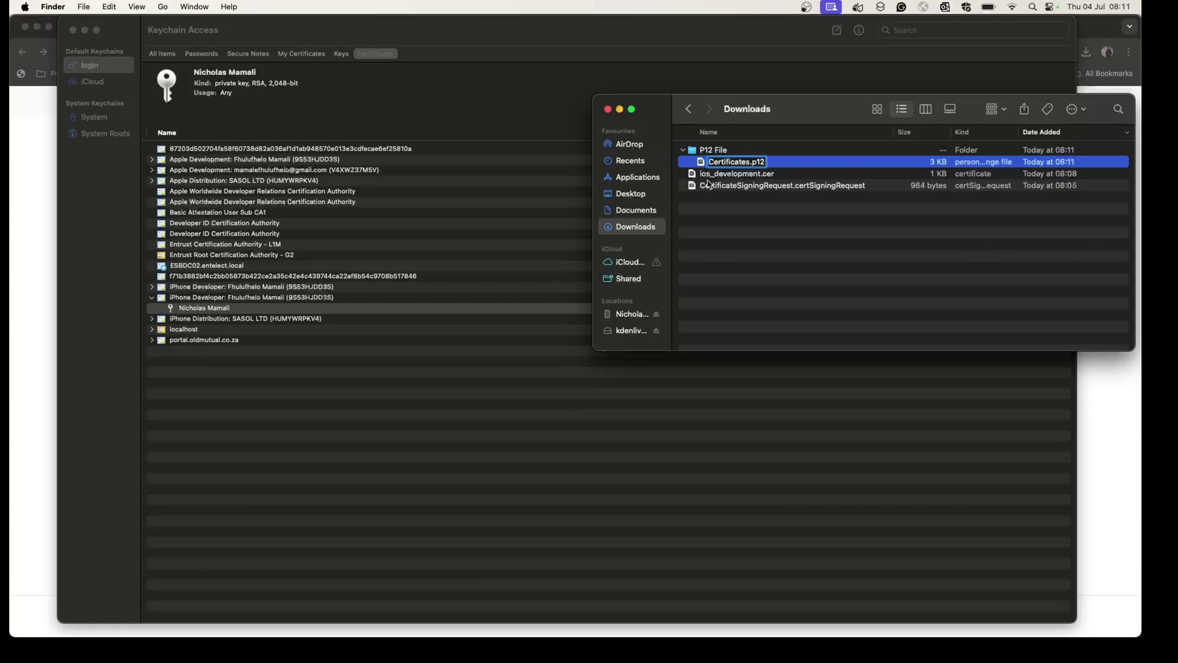
text(Development-)
click(749, 232)
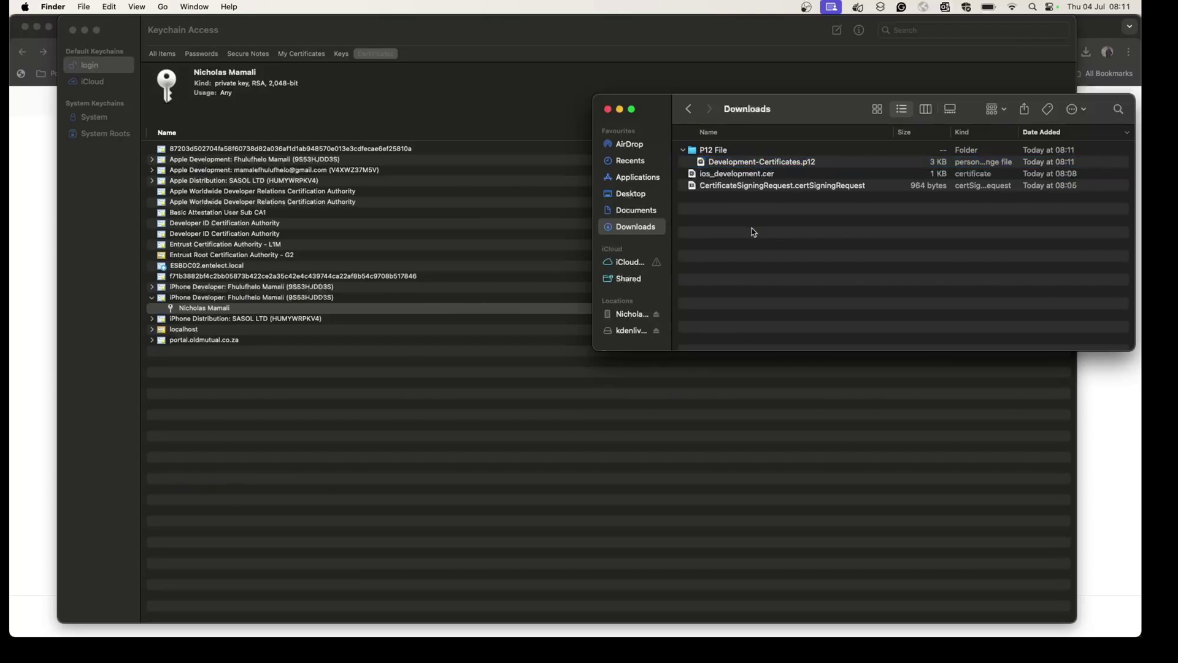
Open Development-Certificates.p12 and enter its password to import it.
double_click(759, 163)
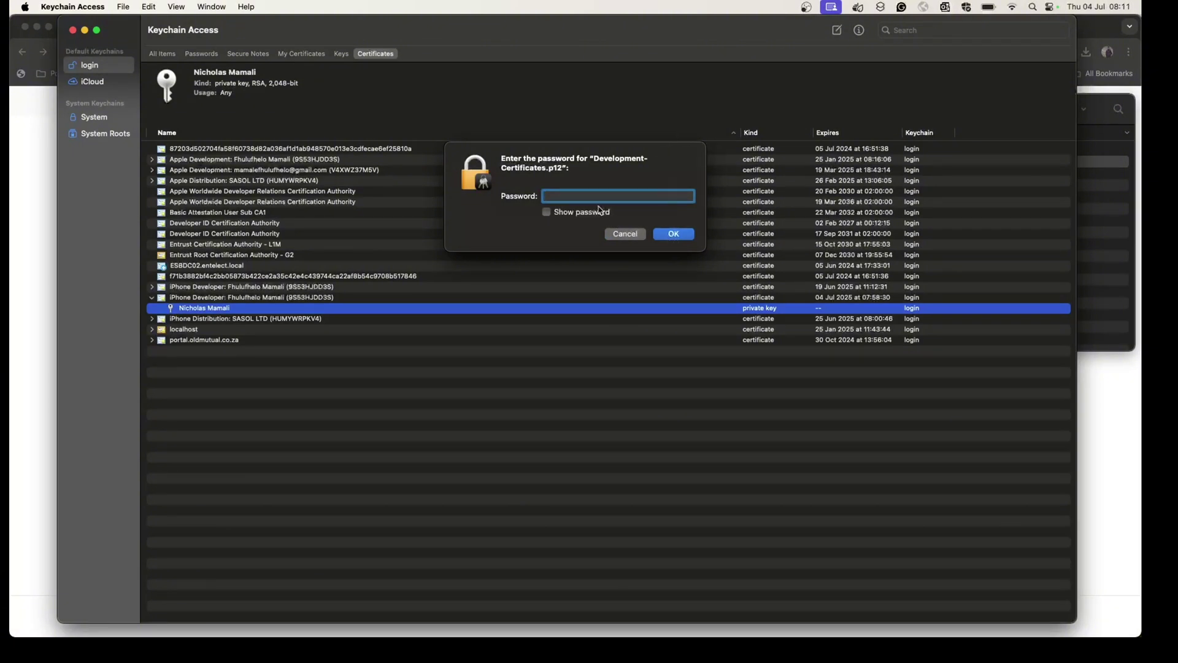
text(•••••)
key(Return)
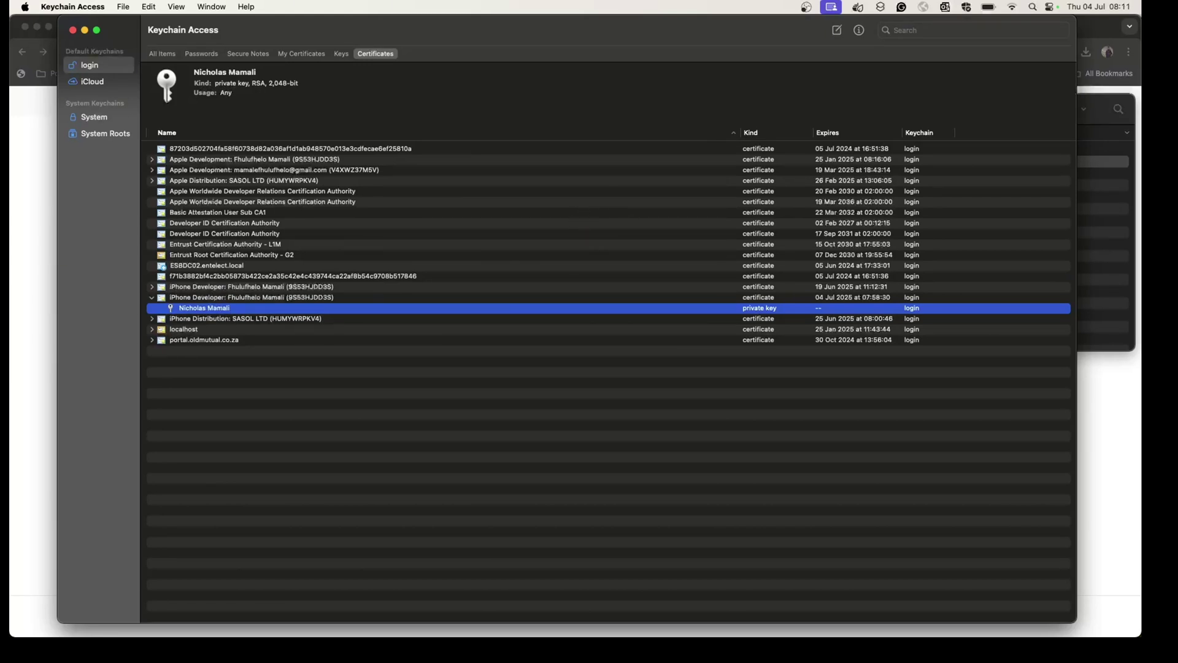
key(super+Tab)
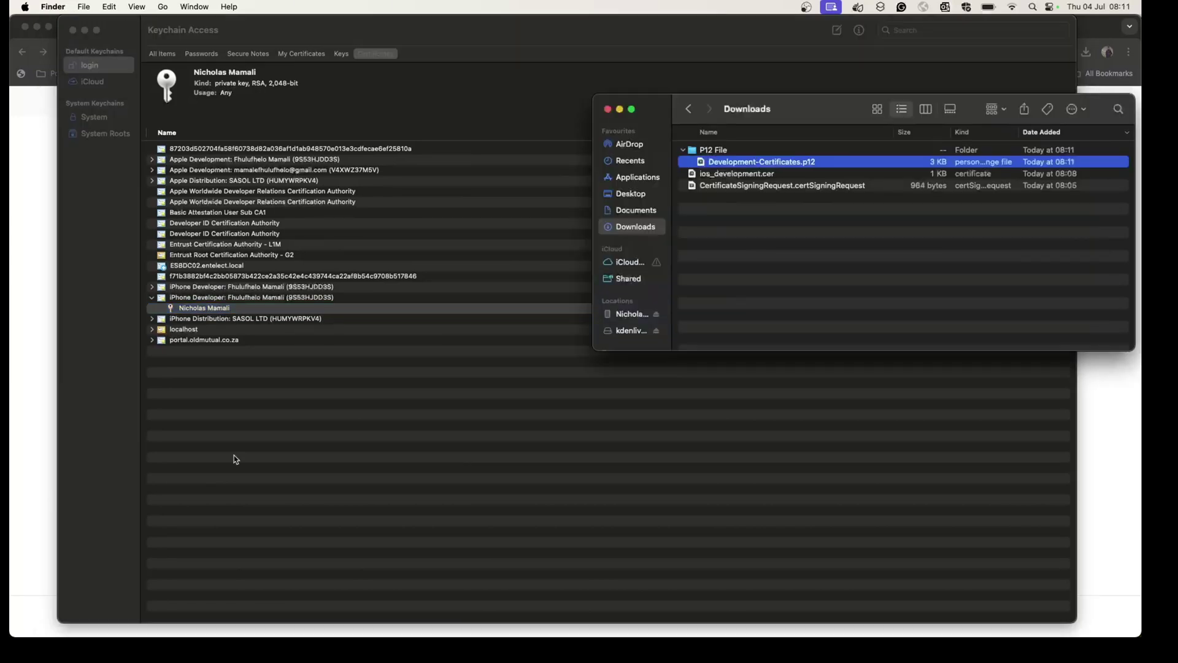
click(714, 151)
right_click(721, 152)
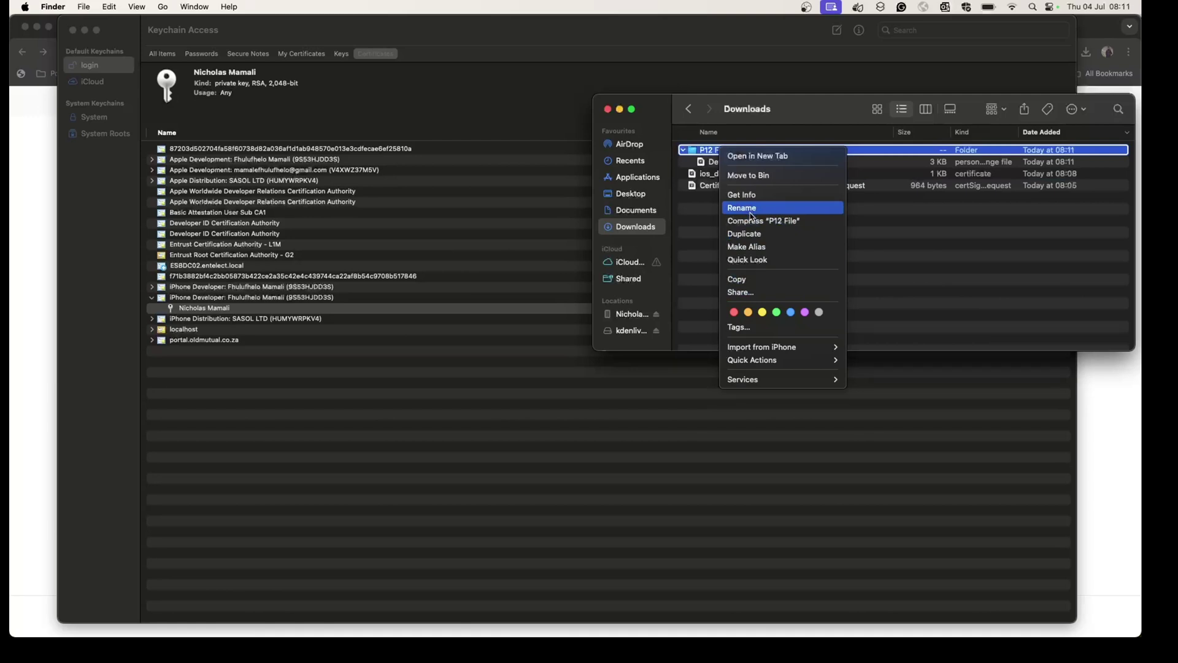
click(740, 128)
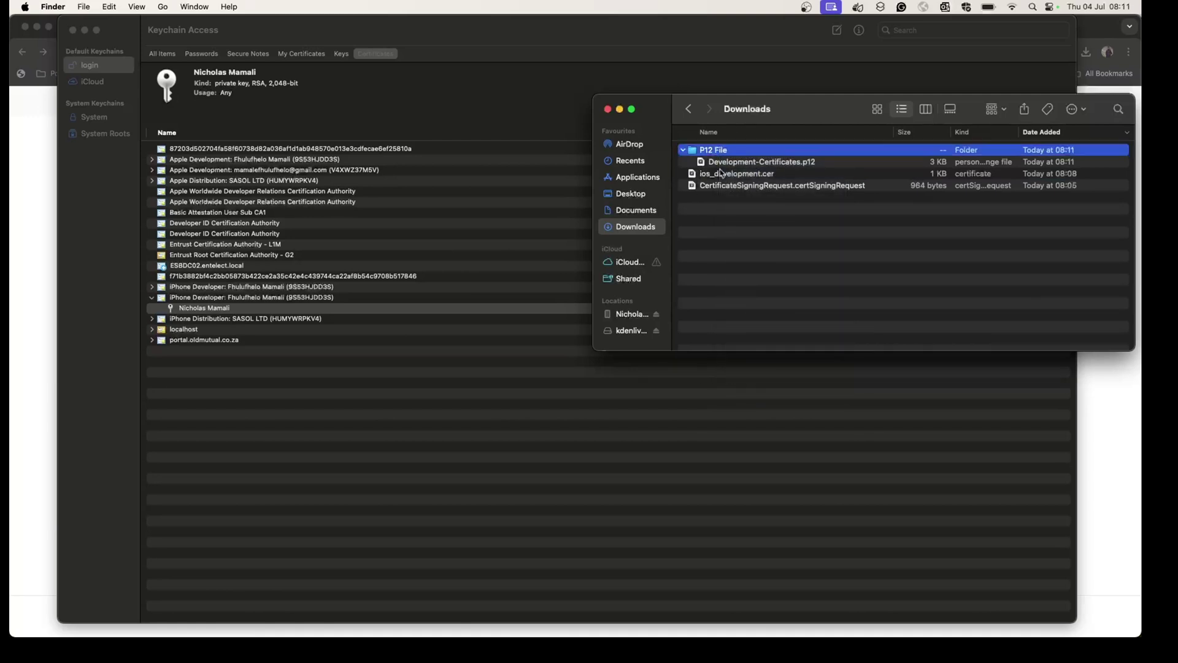
click(724, 163)
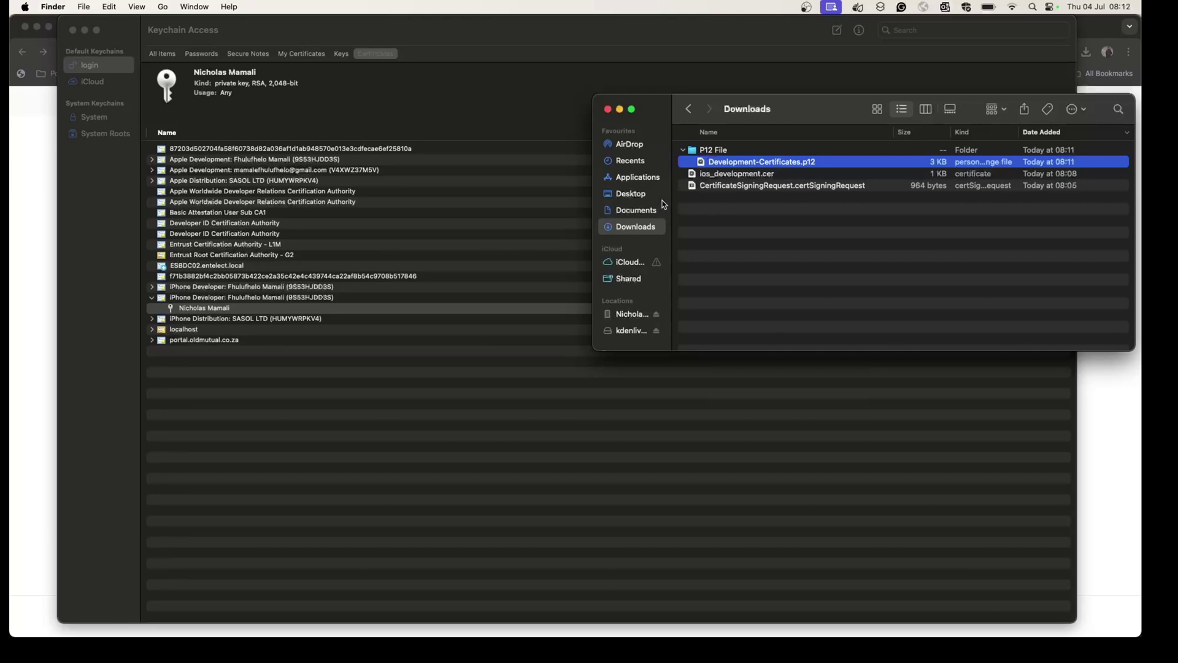
scroll(691, 174, down, 1)
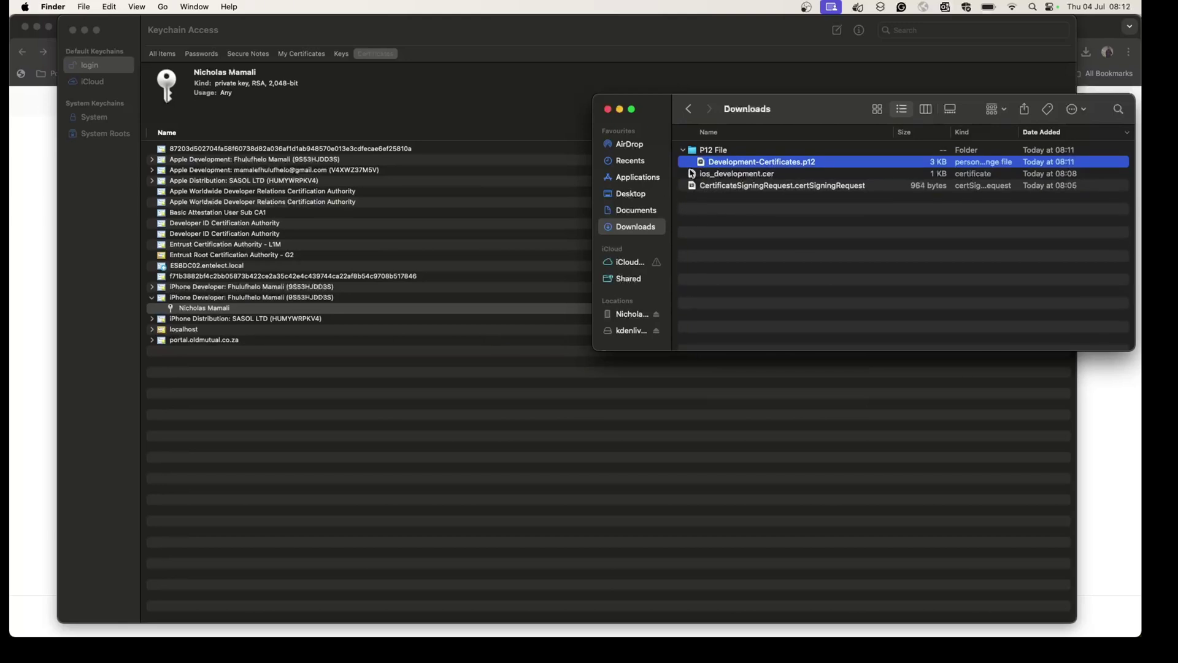